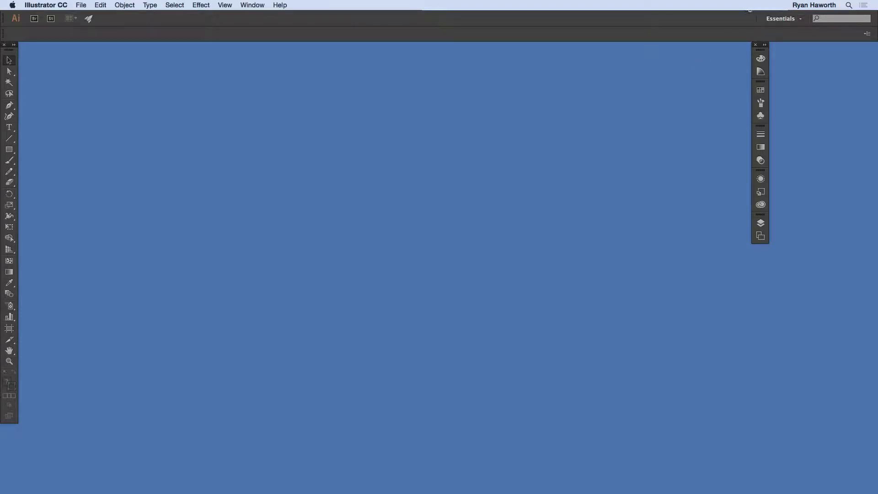
Close the Welcome window and start a new Letter-size 792 × 612 pt CMYK document
left_click(766, 47)
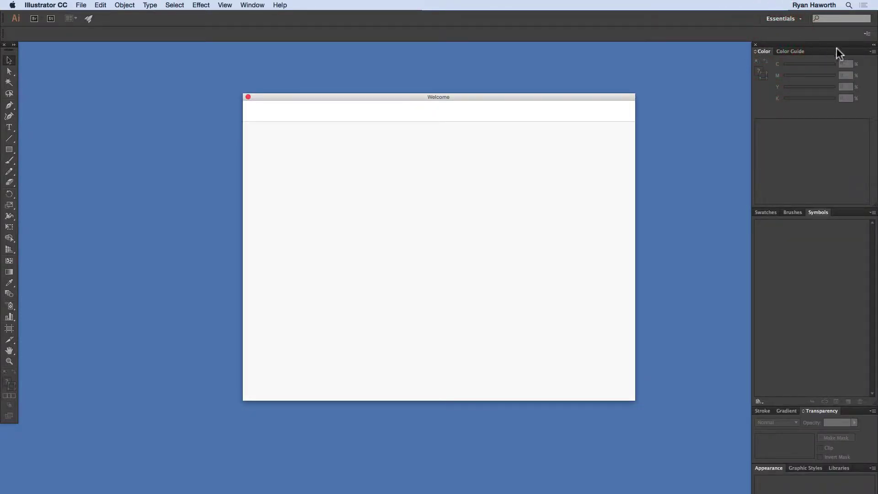
left_click(871, 45)
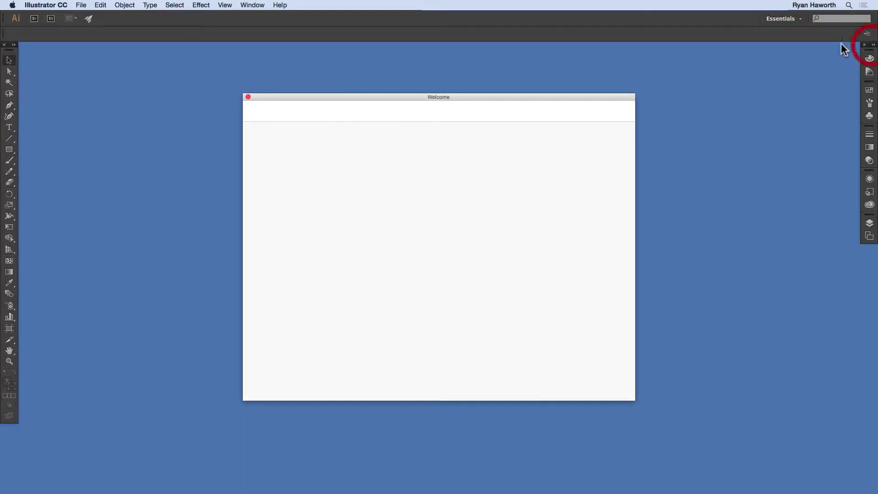
left_click(248, 97)
key("super+n")
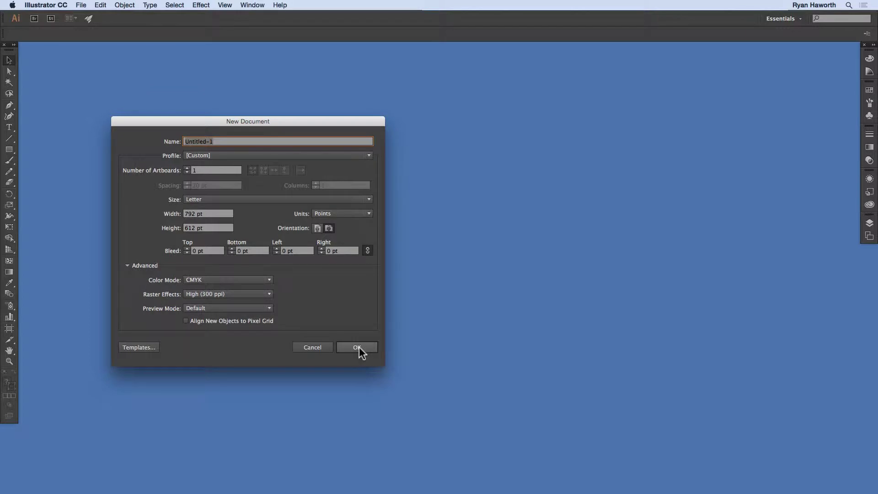
Accept the New Document settings to create the blank landscape Untitled-1 in CMYK
left_click(357, 347)
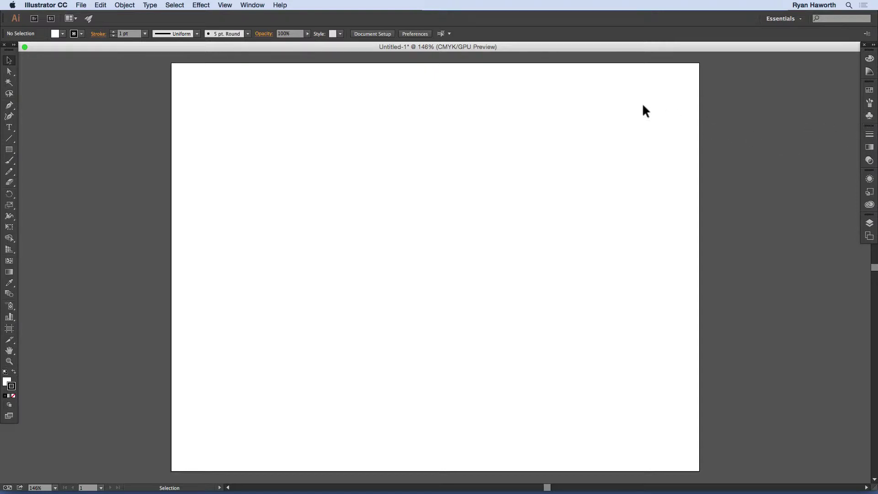
left_click(869, 117)
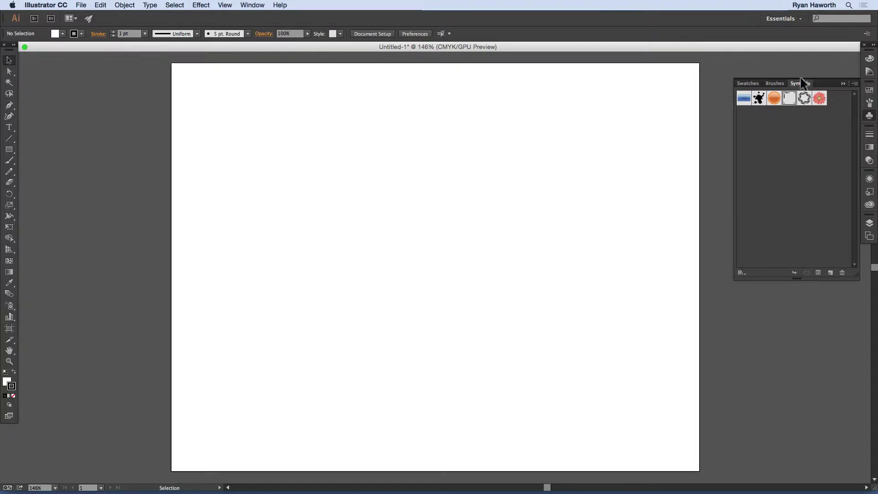
left_click(746, 84)
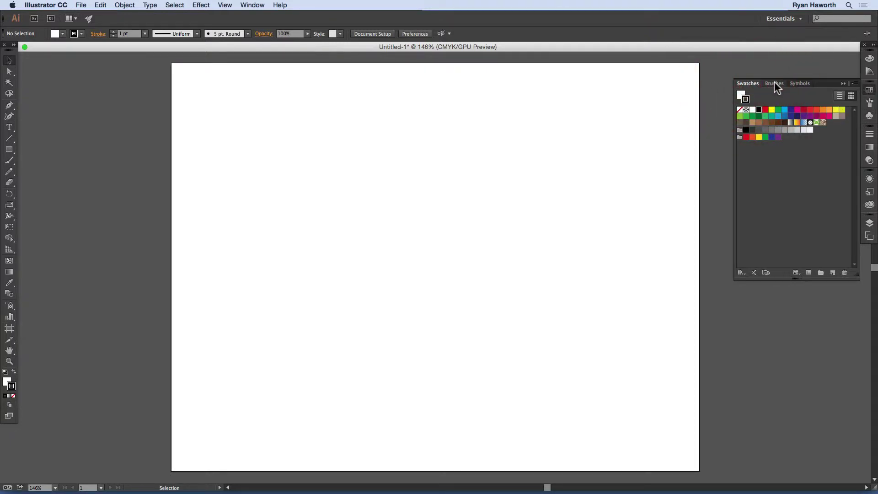
left_click(774, 83)
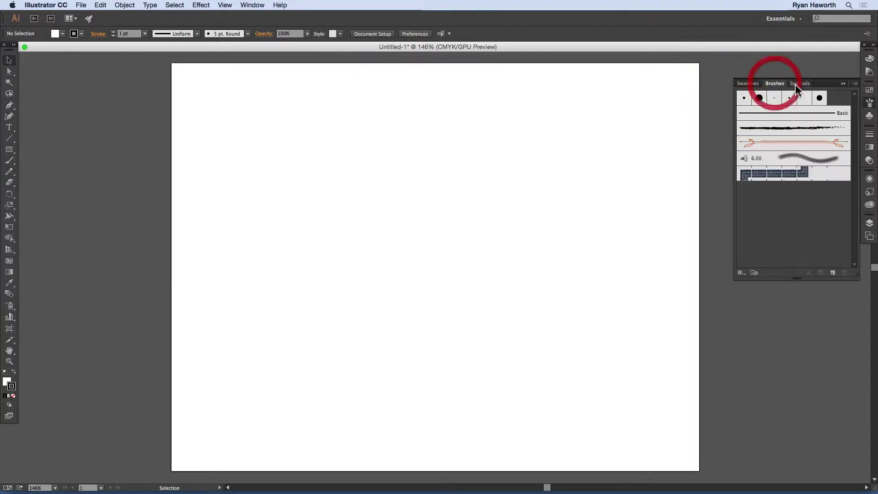
left_click(255, 5)
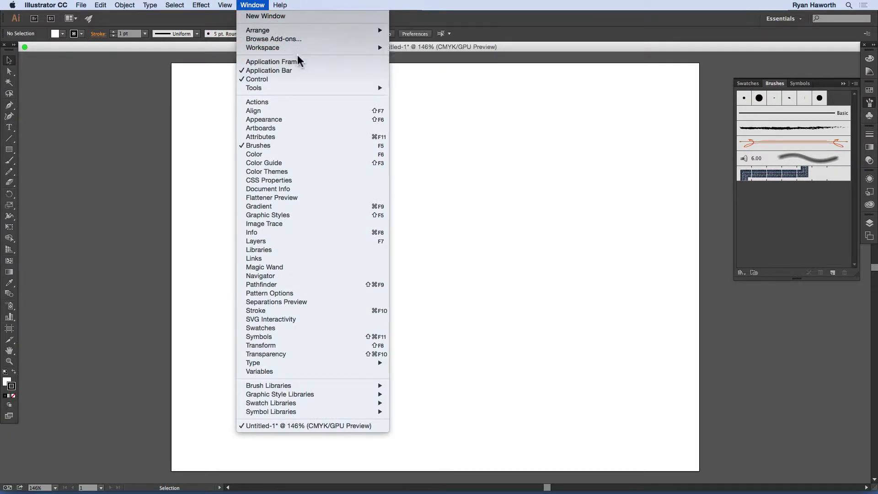
mouse_move(380, 49)
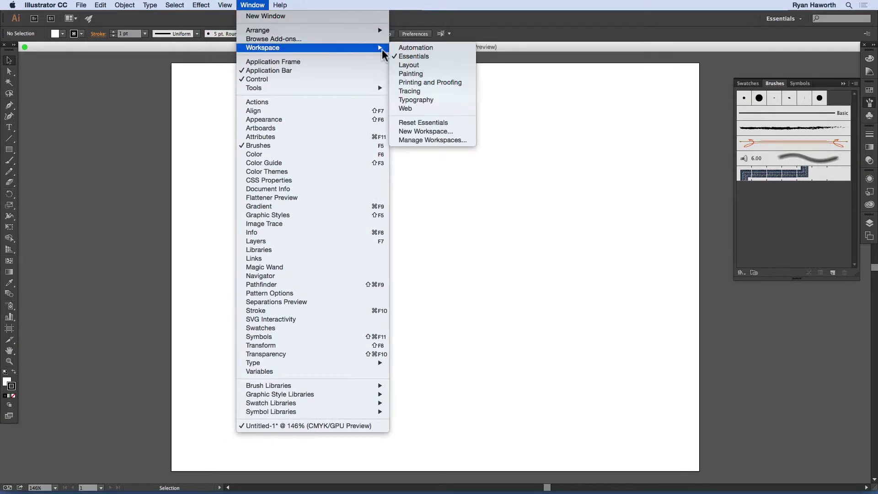
left_click(406, 57)
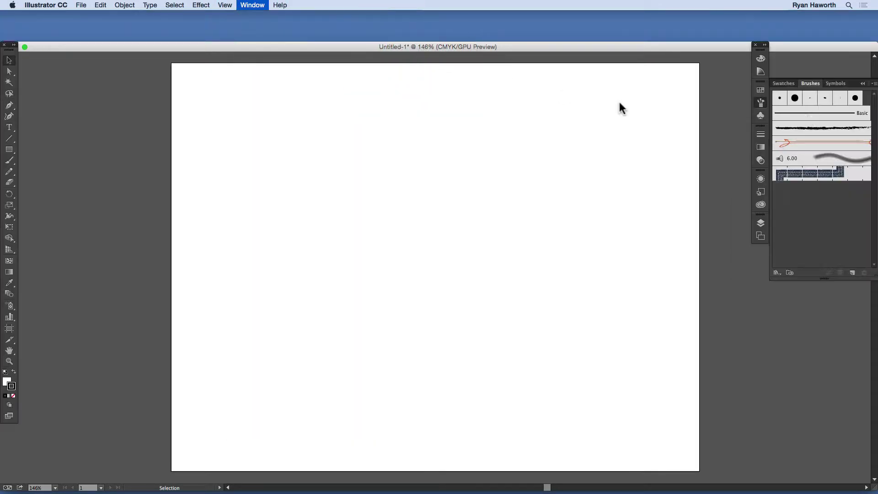
left_click(760, 45)
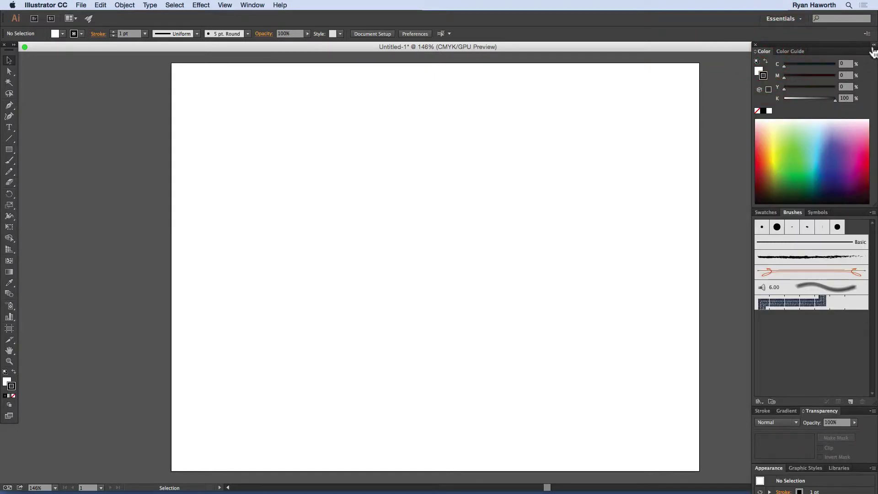
left_click(872, 50)
left_click(869, 117)
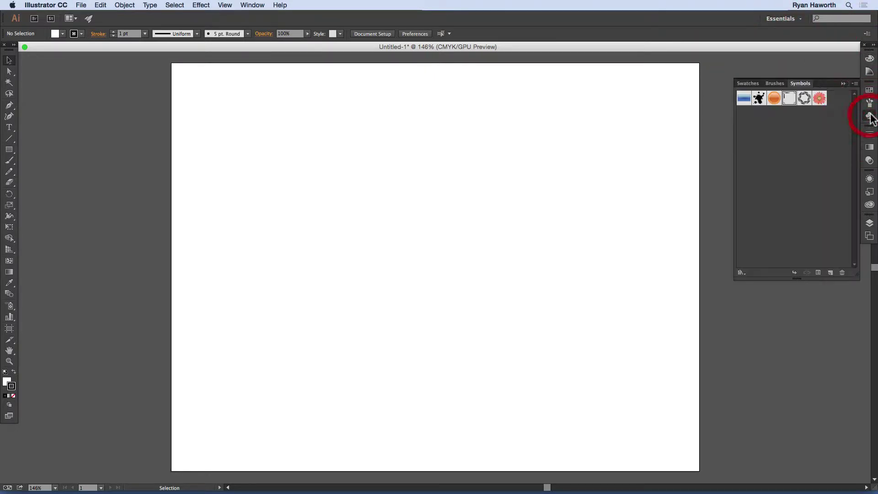
left_click(777, 82)
left_click(762, 84)
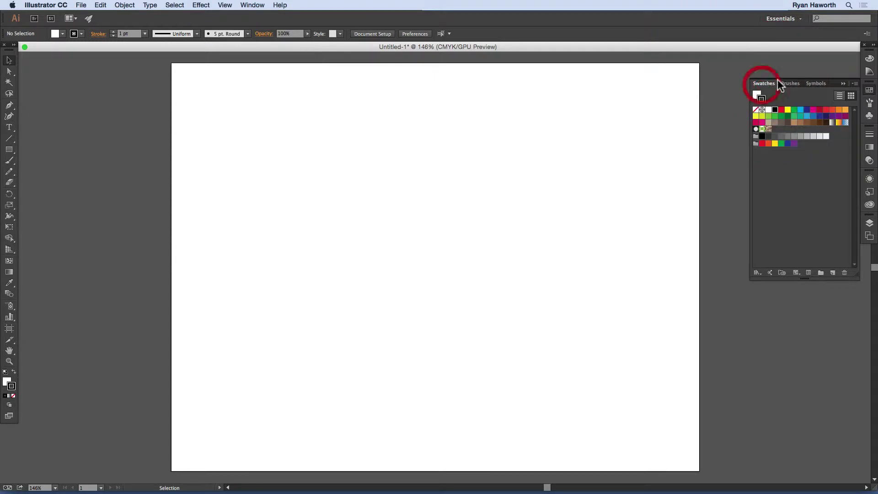
left_click(813, 84)
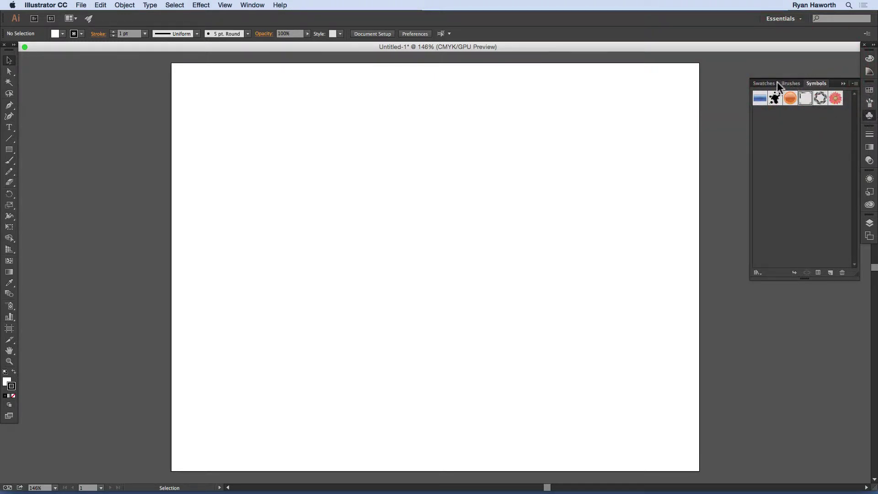
left_click(868, 115)
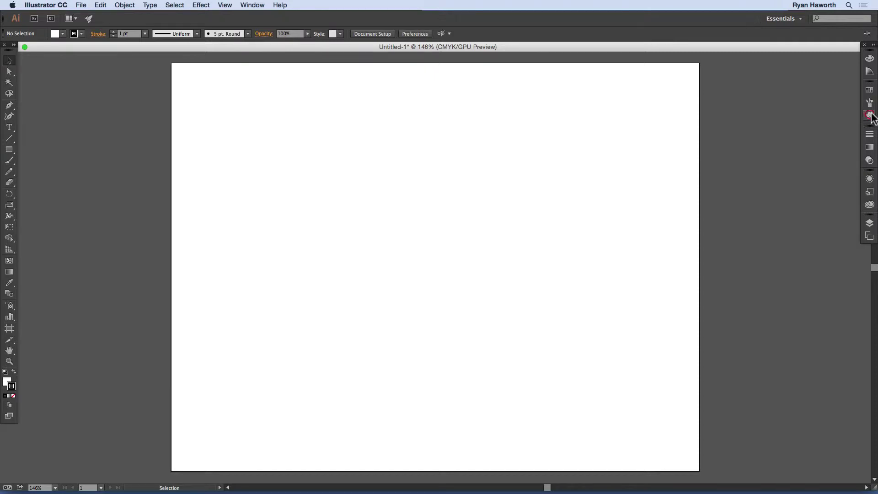
Show the Symbols panel with its six default symbols from the Window menu
left_click(253, 5)
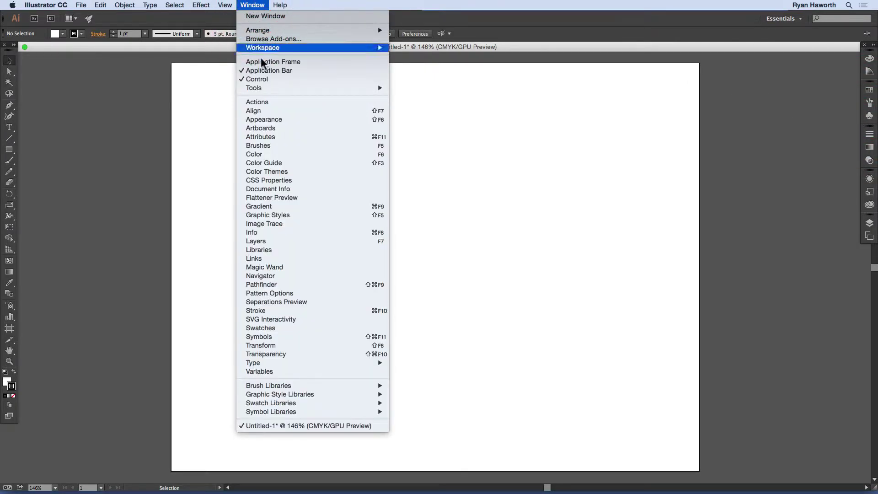
left_click(280, 338)
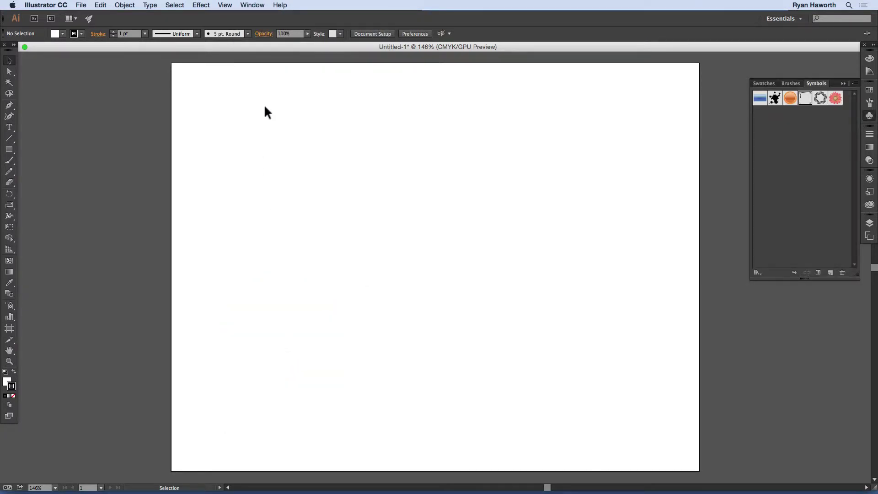
left_click(252, 5)
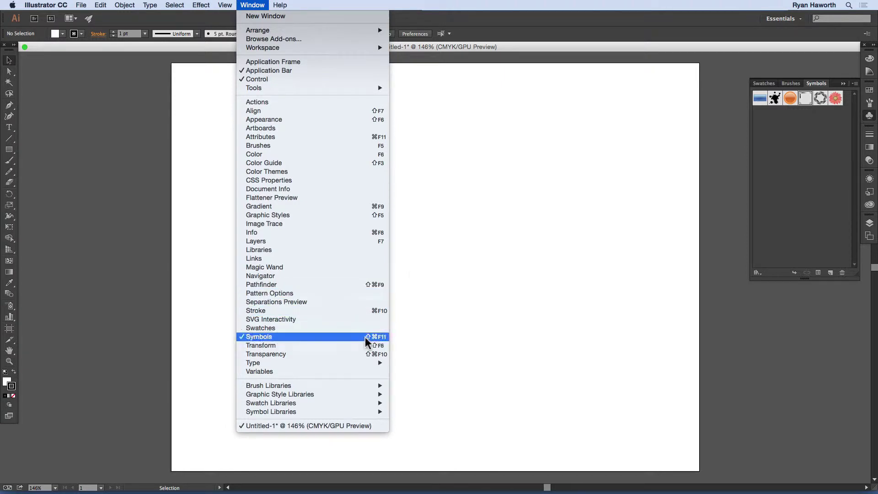
left_click(456, 216)
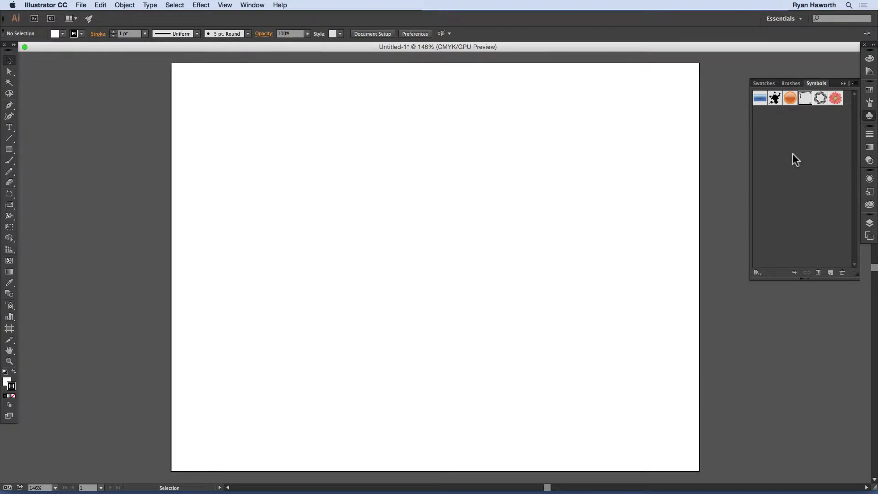
Place two Vector Grime ink-splat instances, one toward the top-left and one on the right
left_click(776, 100)
left_click_drag(774, 103, 611, 198)
left_click_drag(333, 233, 333, 233)
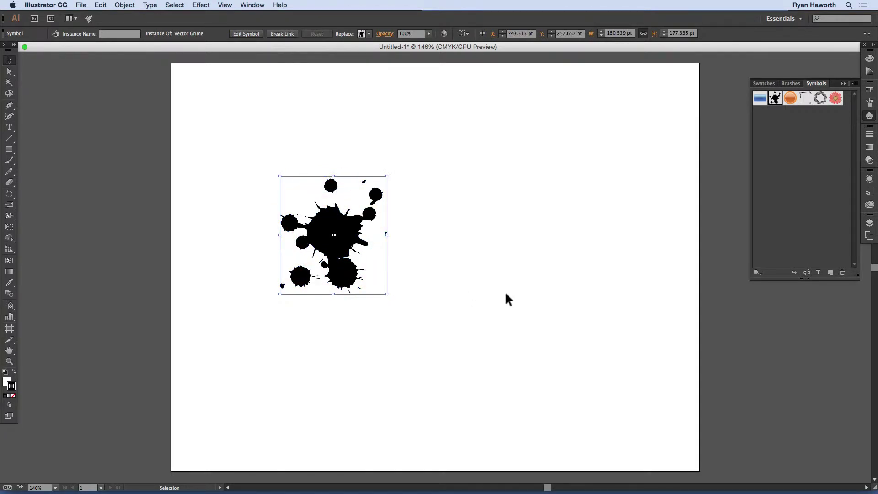
left_click_drag(336, 215, 271, 151)
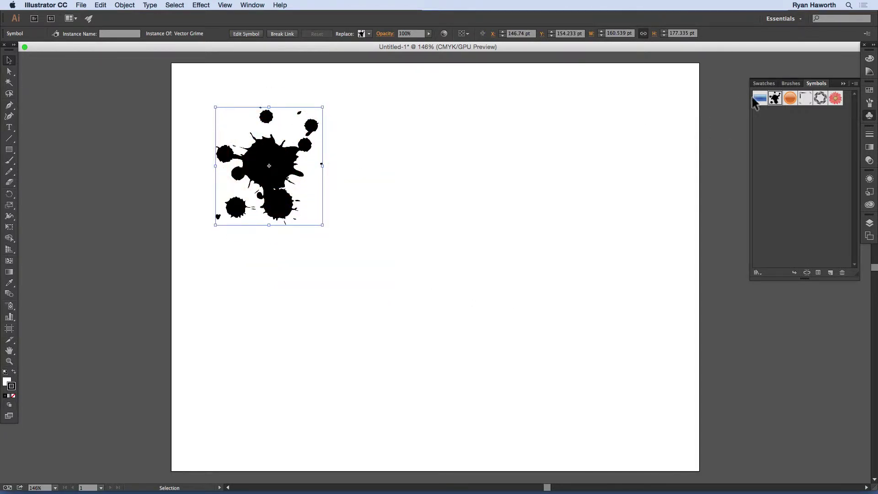
left_click_drag(774, 98, 521, 154)
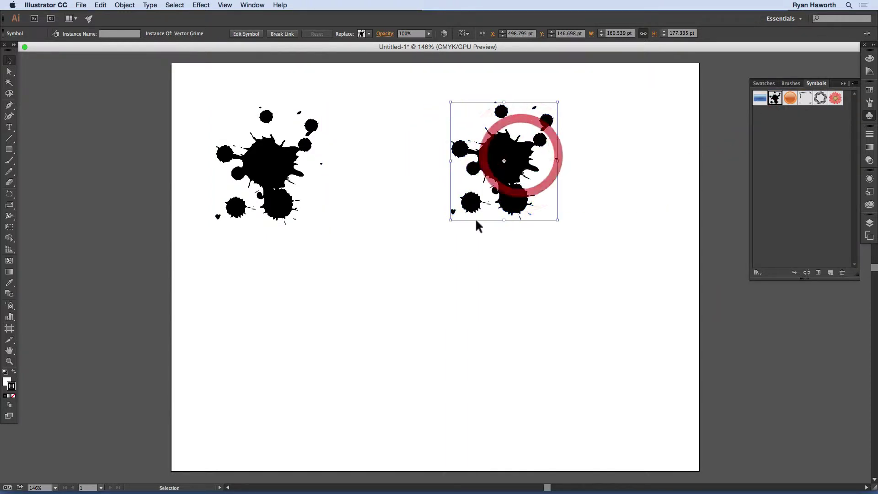
Resize the left splat into a wide, short shape near the top-left of the page
left_click(381, 177)
left_click(287, 166)
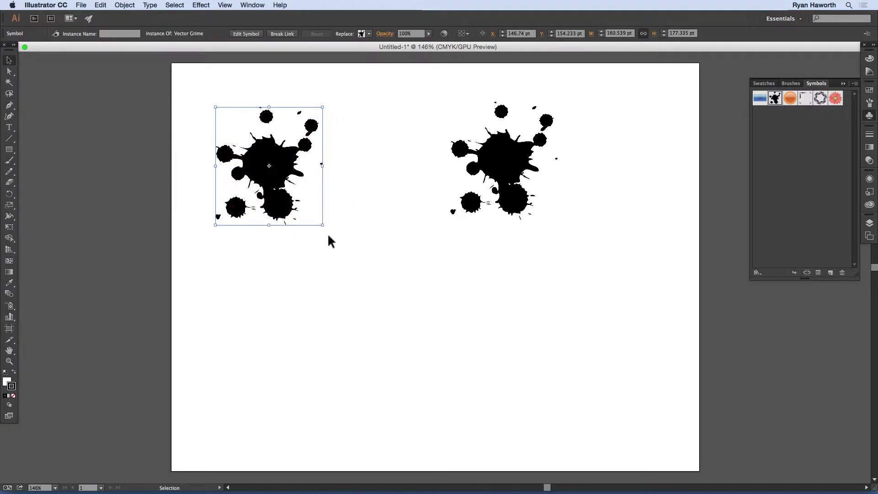
left_click_drag(322, 224, 416, 379)
left_click_drag(418, 108, 373, 81)
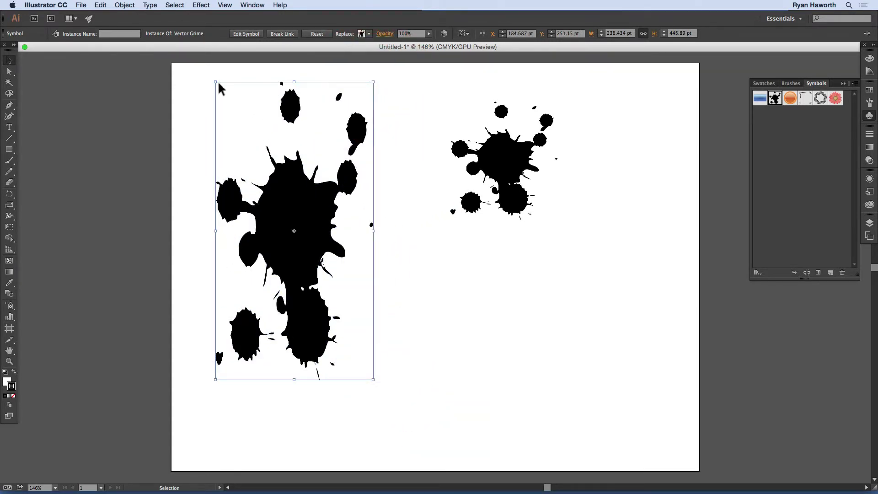
left_click_drag(216, 82, 148, 215)
left_click_drag(228, 293, 378, 170)
Reflect the left splat into a tilted orientation with the Reflect tool
left_click(9, 194)
left_click_drag(9, 194, 41, 210)
left_click_drag(246, 173, 362, 166)
left_click(9, 194)
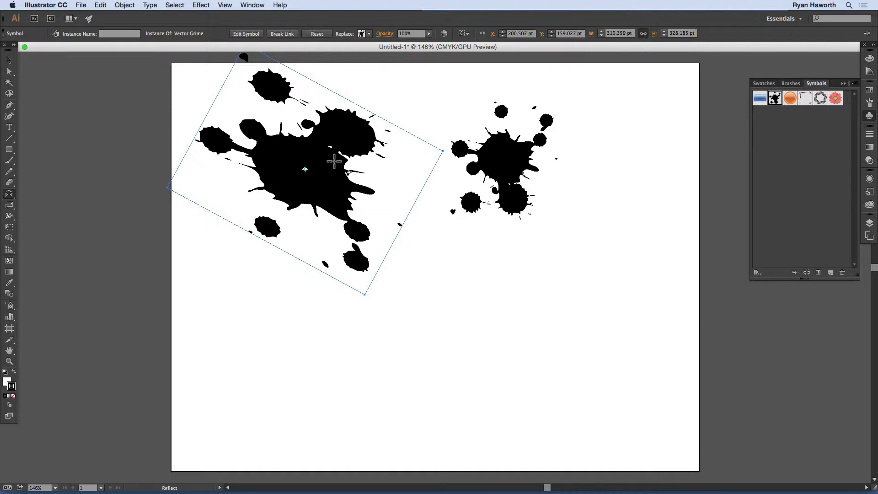
Move the tilted splat lower and the right splat further right, then check the left splat's context menu
key("v")
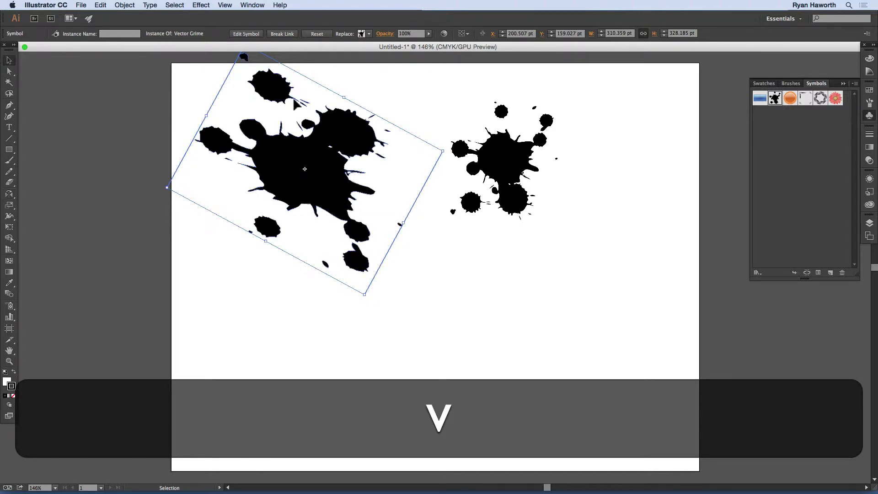
left_click_drag(314, 152, 316, 234)
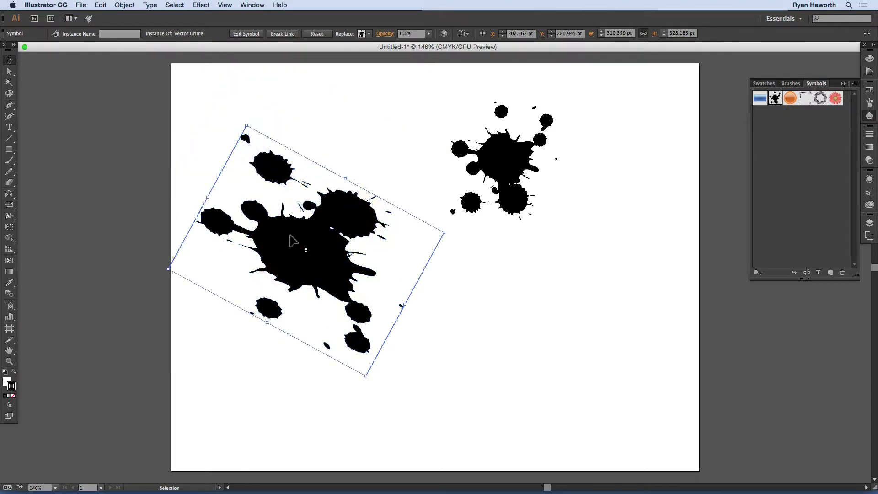
left_click_drag(500, 154, 556, 163)
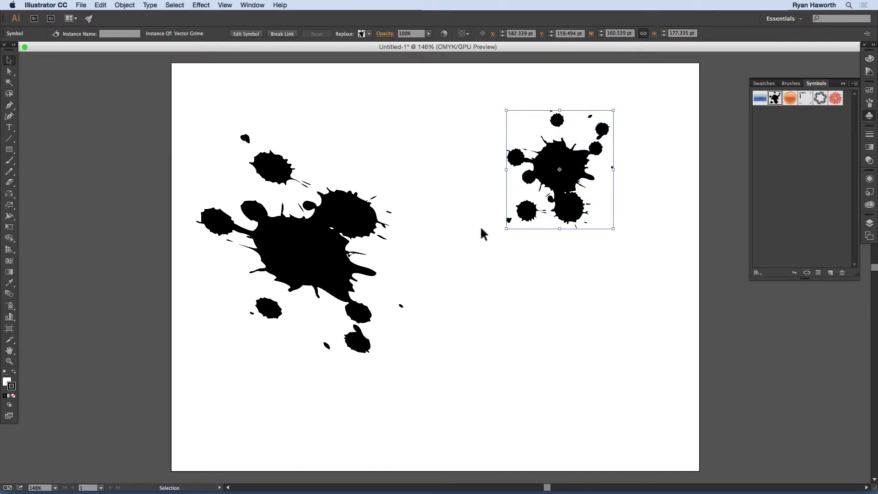
left_click(354, 230)
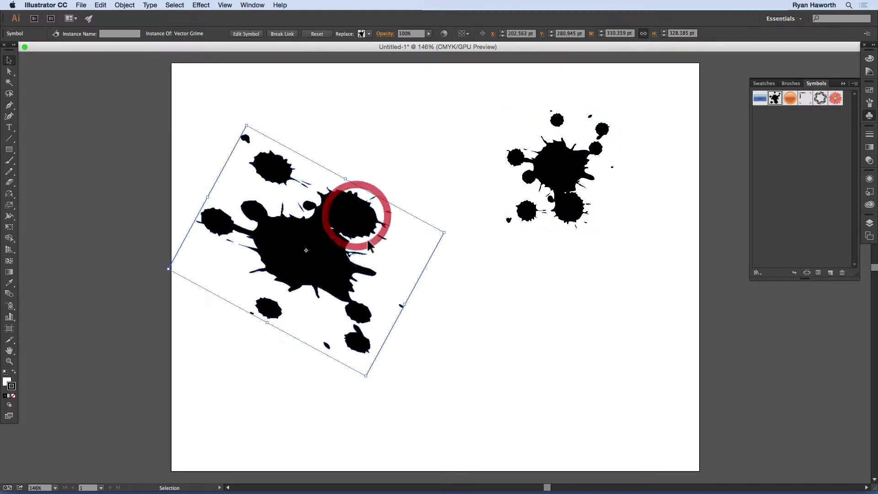
right_click(344, 215)
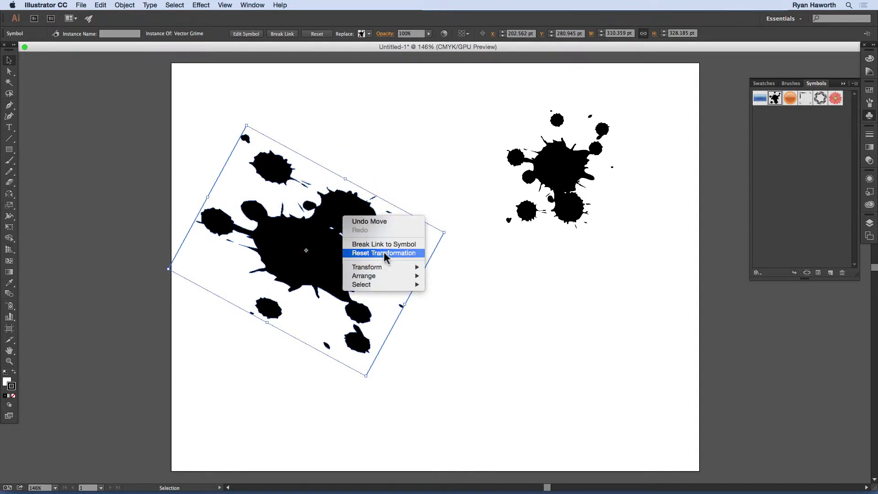
left_click(415, 163)
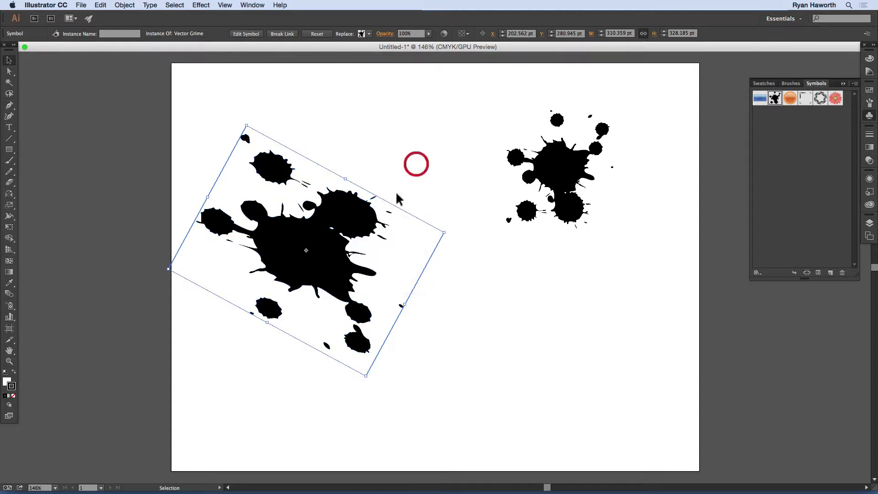
Enter isolation editing of the Vector Grime symbol definition, accepting the all-instances warning
double_click(359, 226)
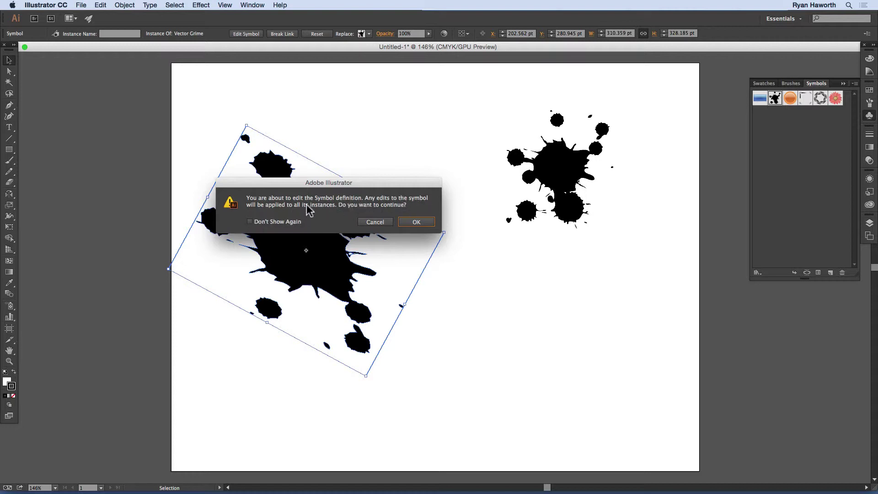
left_click(416, 222)
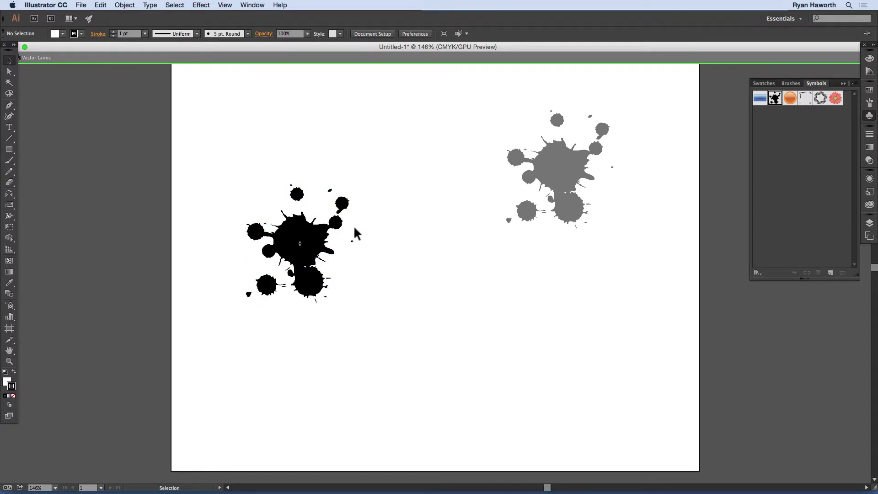
Fill the Vector Grime splat with a CMYK teal and exit isolation so both instances update
left_click(314, 242)
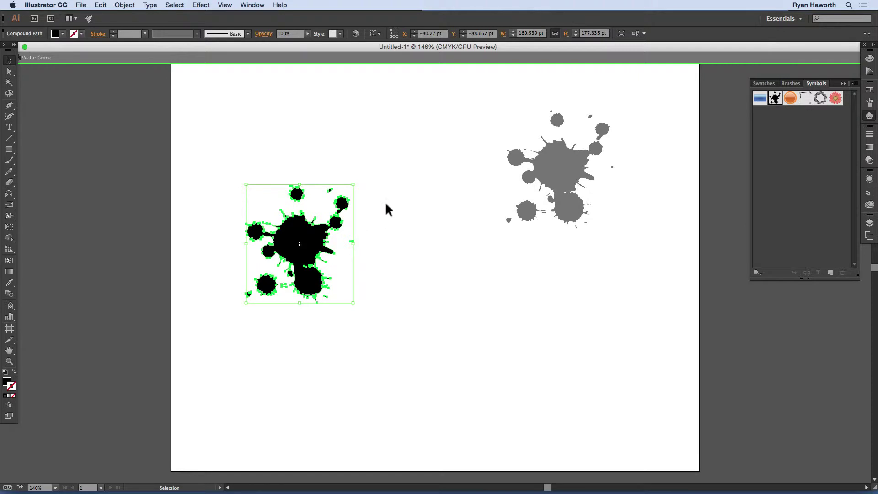
left_click(868, 59)
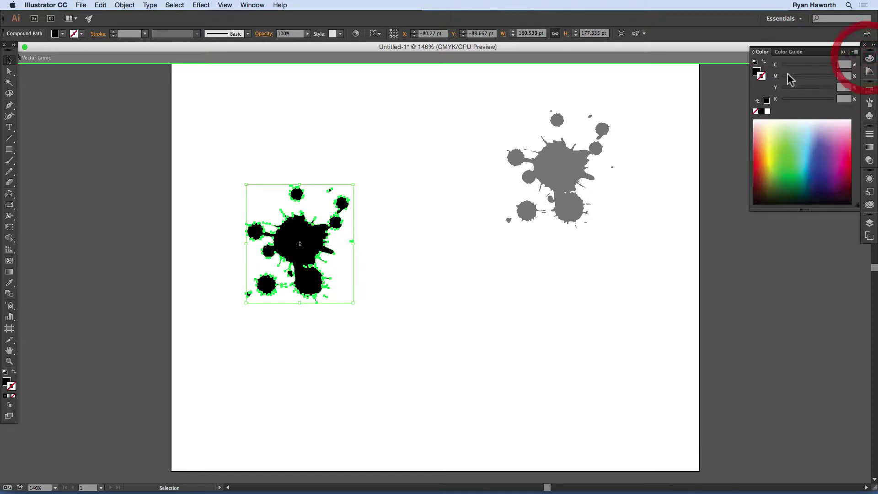
left_click(756, 71)
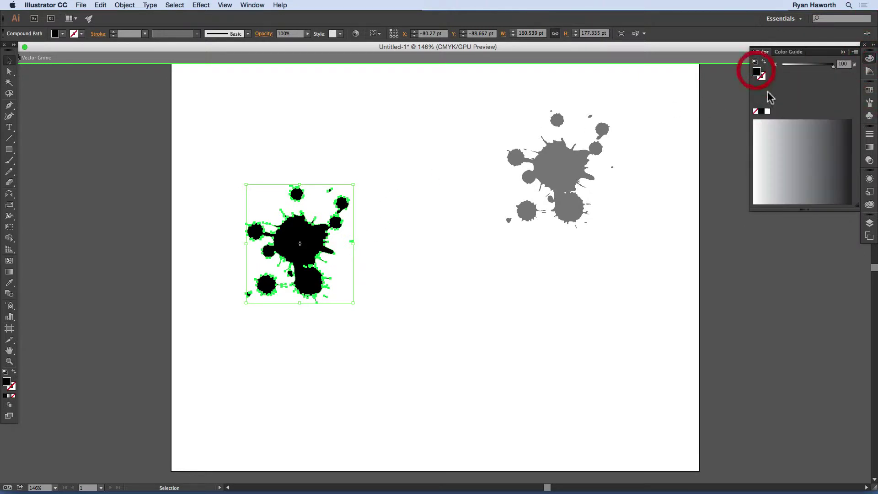
left_click(855, 52)
left_click(816, 93)
left_click_drag(816, 147, 810, 183)
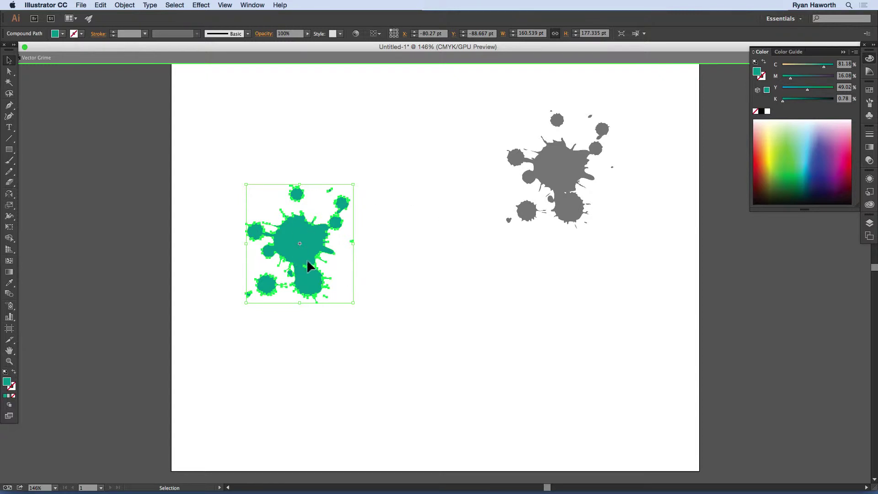
double_click(382, 224)
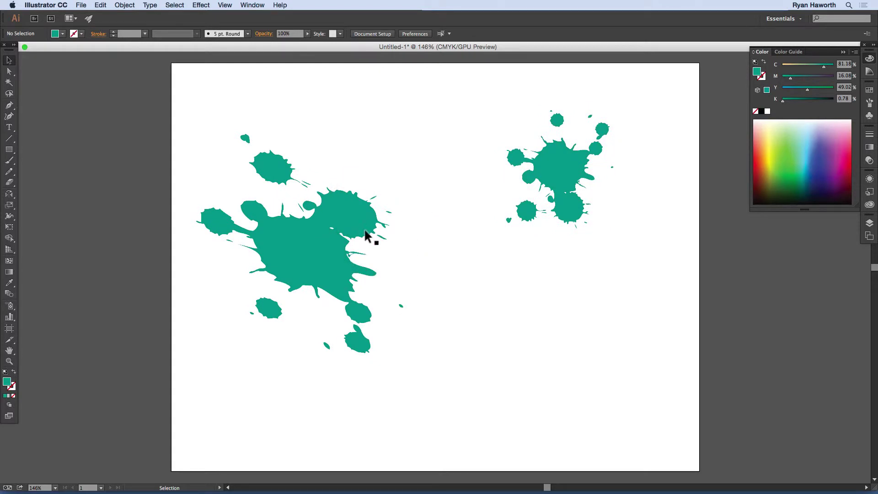
Place three extra Vector Grime splats, then undo back to the black symbol and deselect
left_click(869, 115)
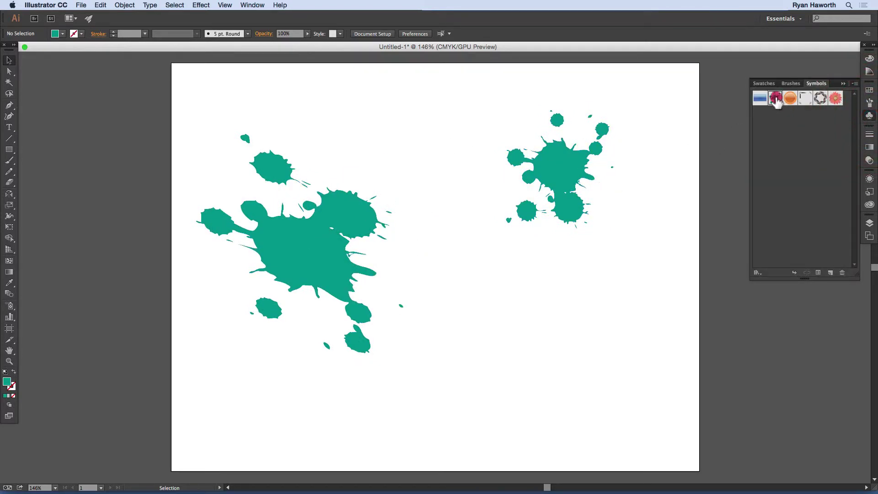
left_click_drag(777, 103, 544, 306)
left_click_drag(776, 102, 649, 313)
left_click_drag(776, 101, 412, 102)
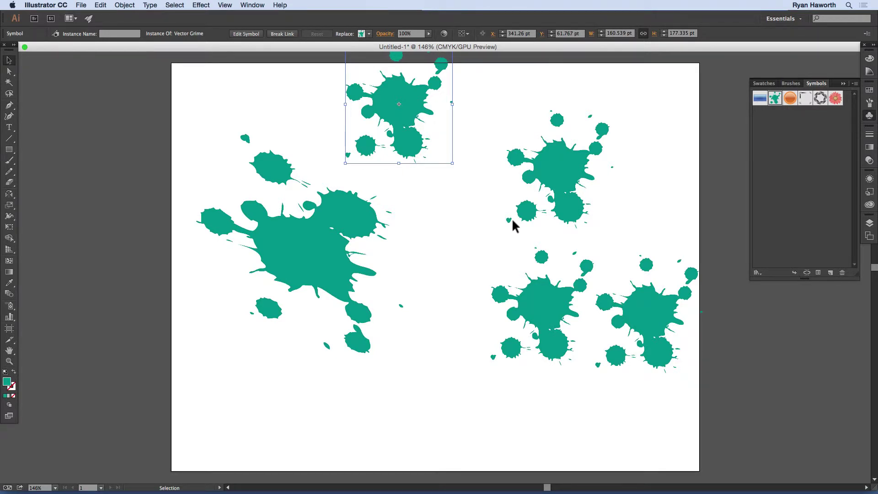
key("super+z")
key("super+z")
key("super+z")
key("super+z")
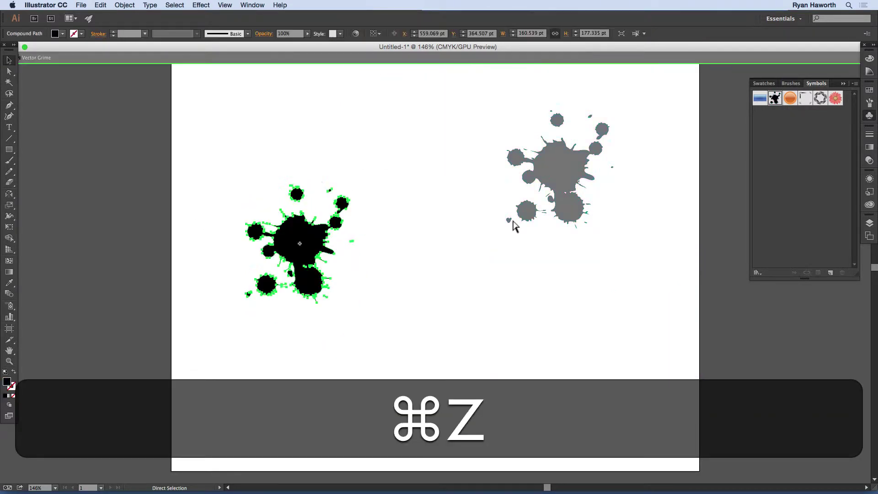
key("super+z")
key("super+z")
left_click(415, 253)
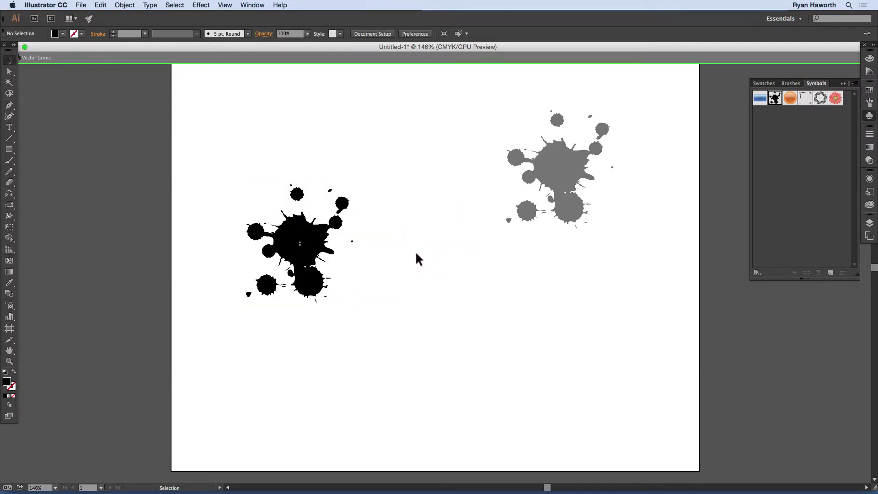
Exit symbol editing and apply Reset Transformation to the left splat, removing its rotation and scaling
double_click(416, 252)
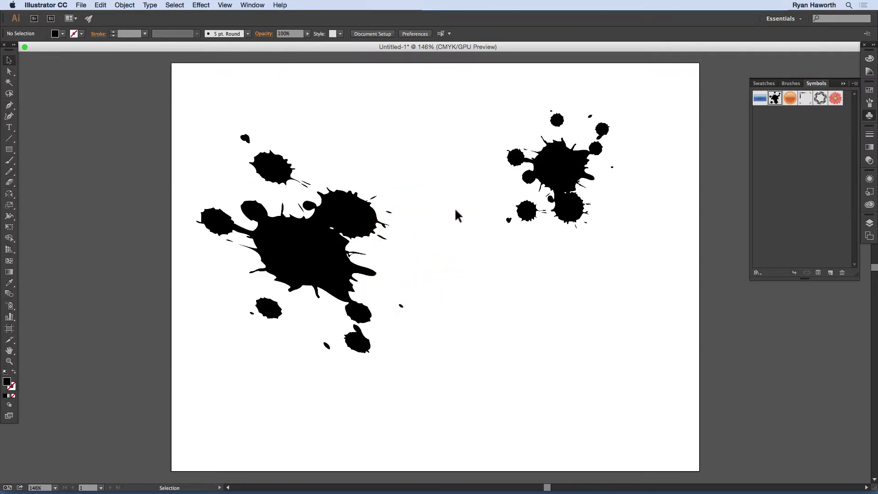
right_click(316, 240)
key("Escape")
left_click(329, 252)
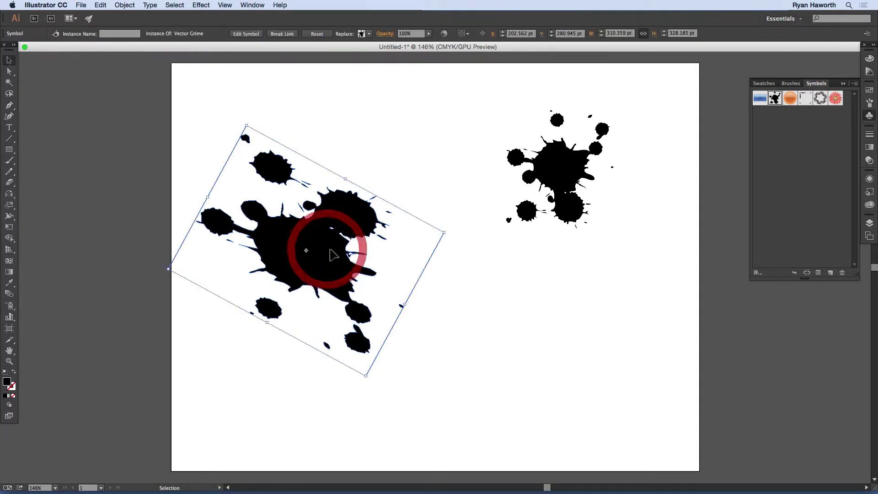
right_click(329, 236)
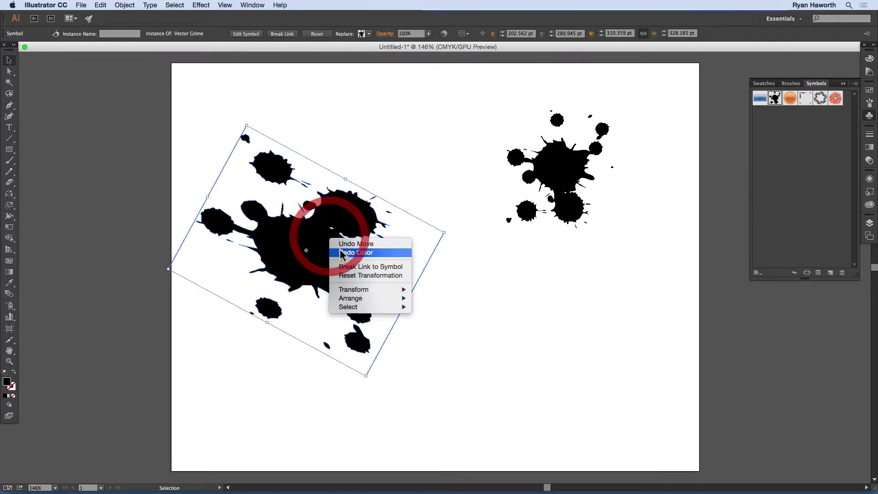
left_click(360, 274)
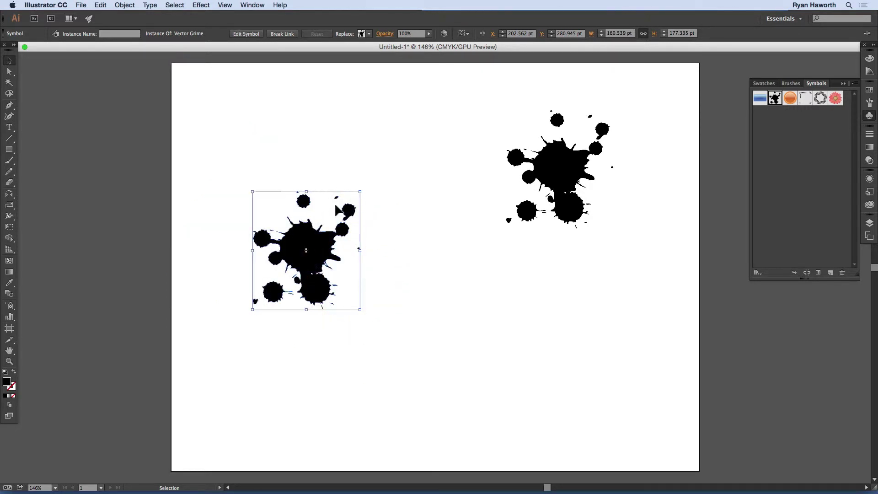
right_click(323, 246)
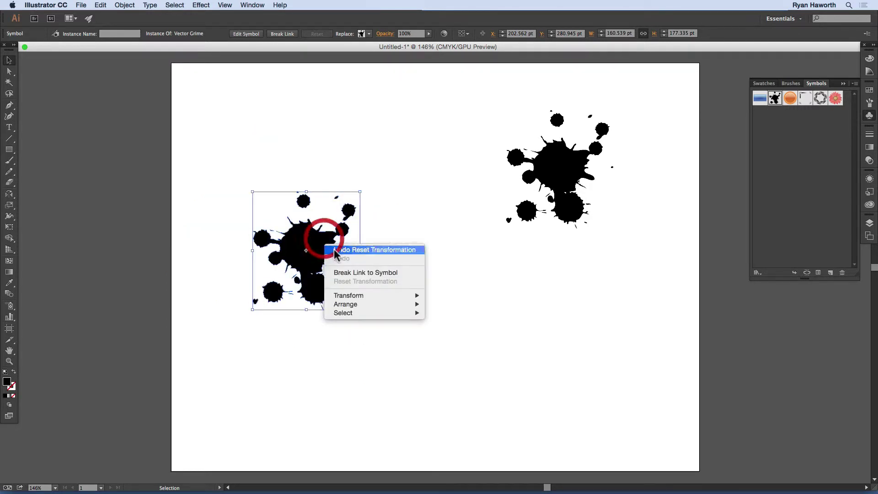
left_click(352, 272)
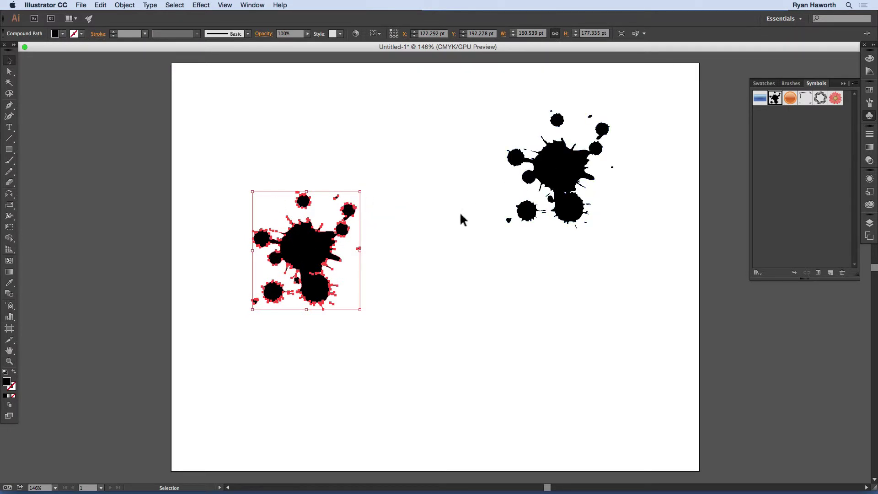
left_click(567, 171)
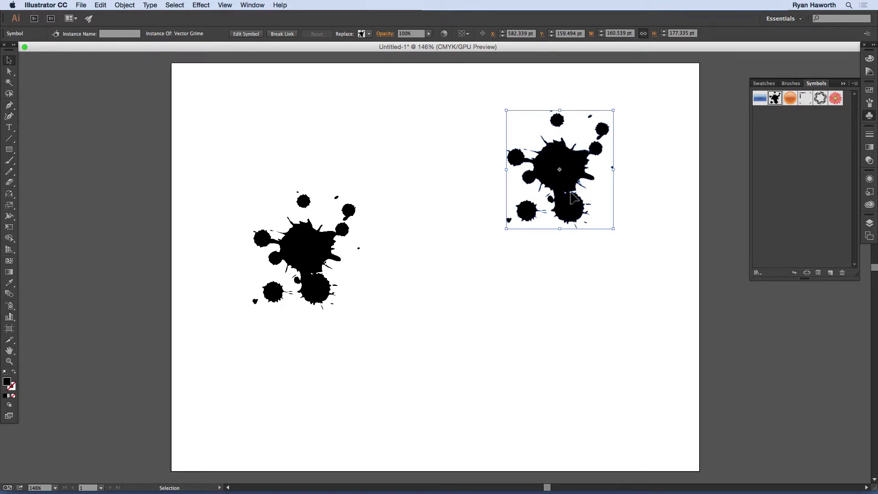
left_click(311, 243)
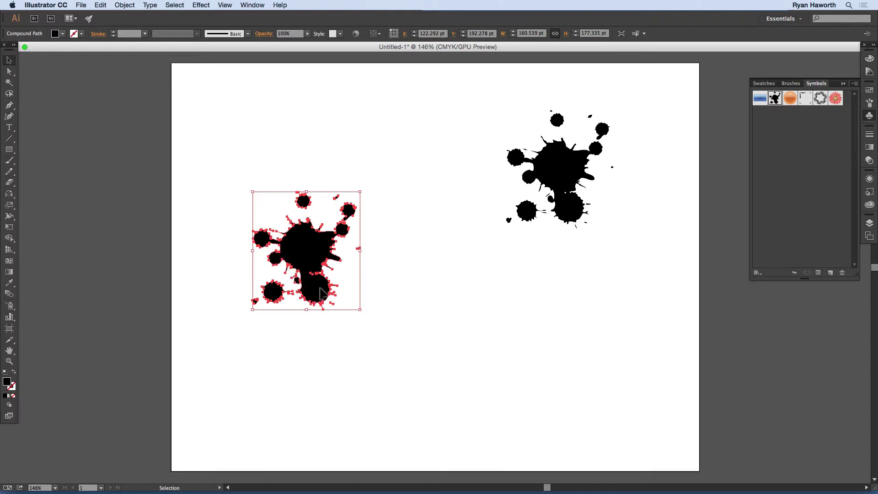
Drag a left-splat anchor out into a long triangular spike and nudge the right splat left
key("a")
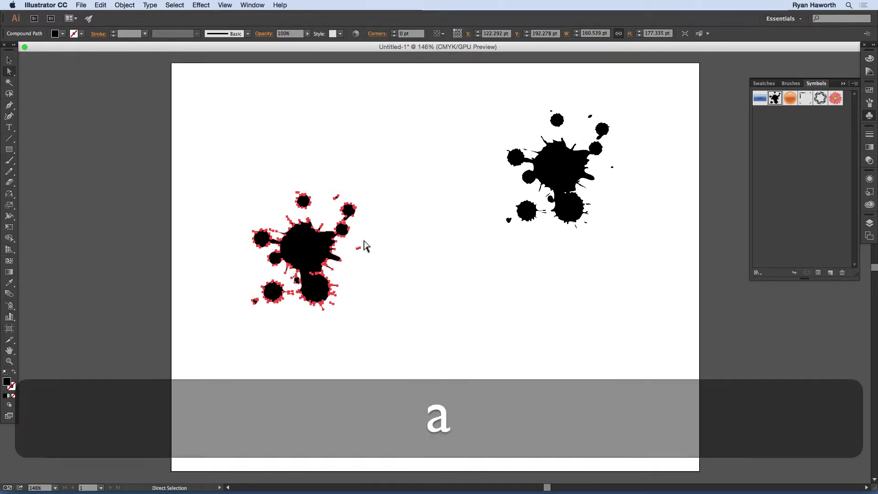
left_click(369, 229)
left_click_drag(335, 247, 377, 199)
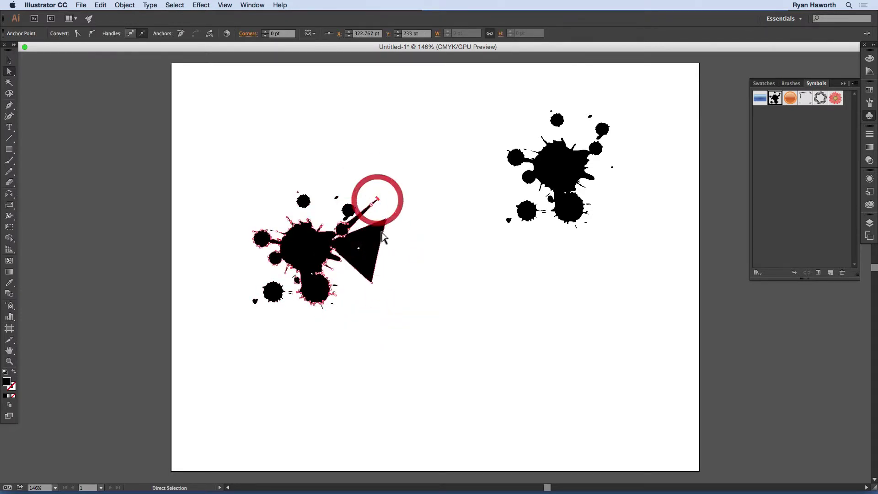
left_click(402, 222)
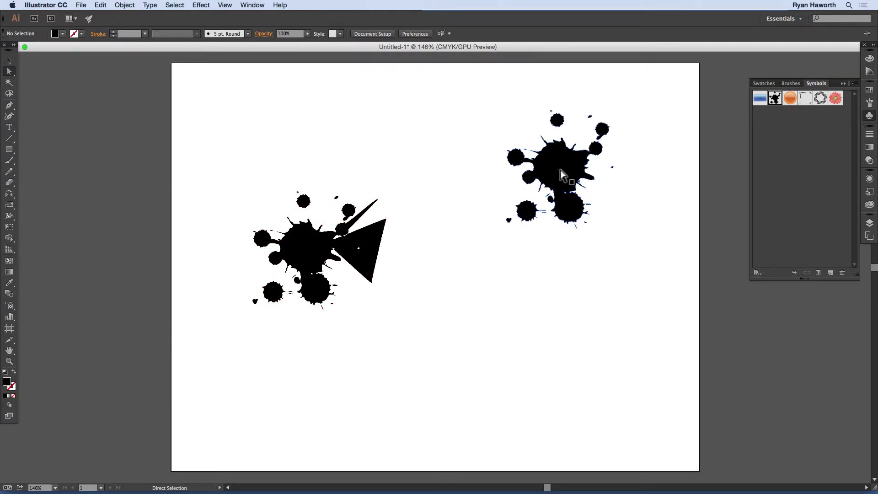
left_click_drag(560, 171, 534, 173)
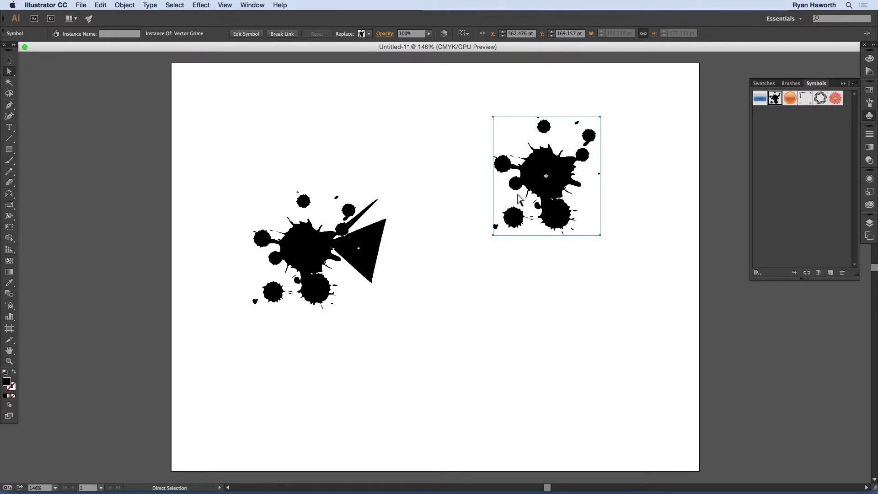
Break the right splat's link to its symbol and send it backward
right_click(529, 166)
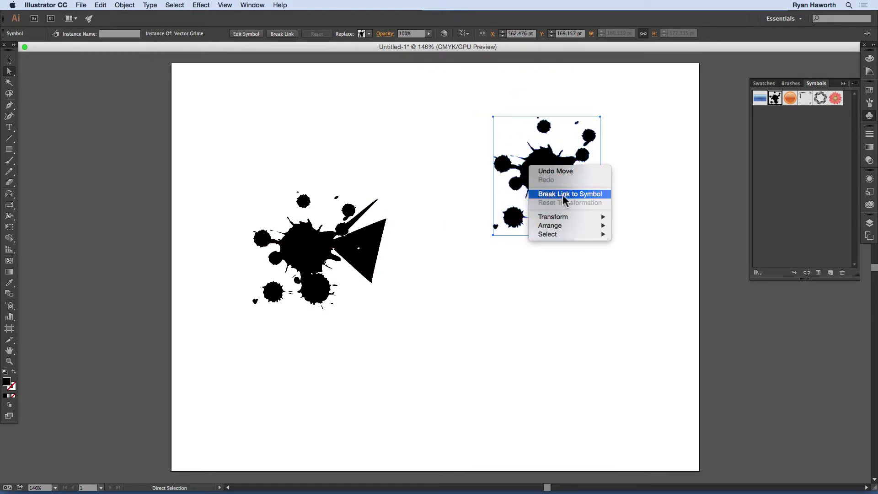
left_click(574, 195)
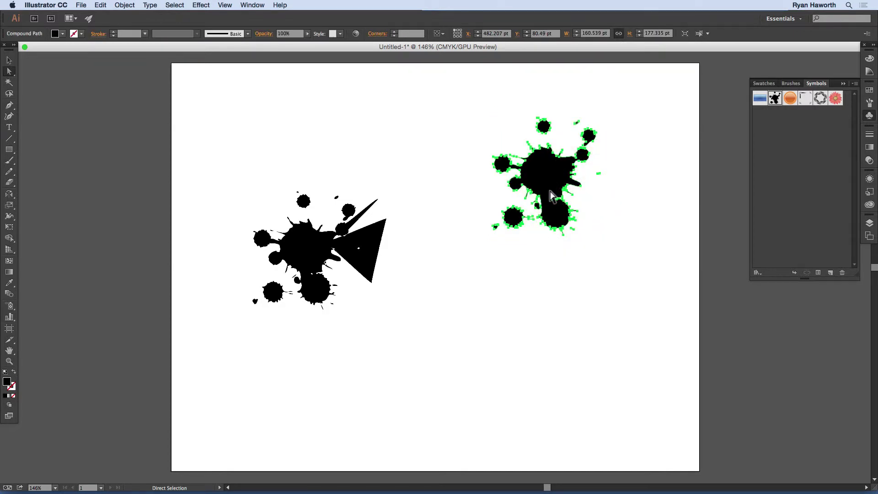
key("super+alt+bracketleft")
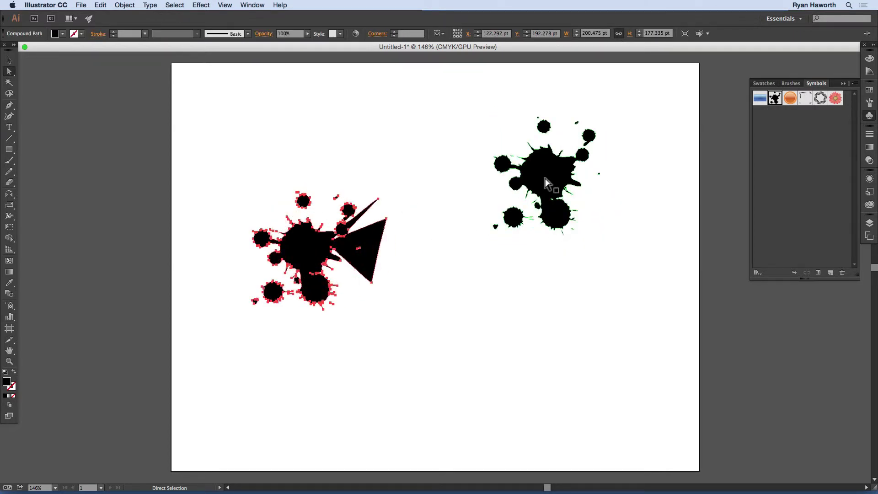
left_click(546, 179)
Place two new Vector Grime splats and move the lower-right one further right and down
left_click_drag(775, 98, 482, 297)
left_click_drag(775, 97, 571, 328)
left_click(481, 282)
left_click(564, 324)
left_click(481, 285)
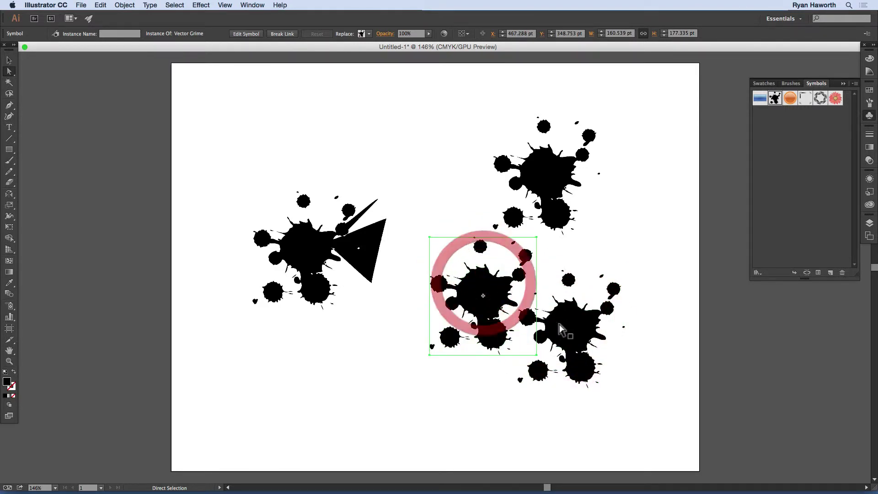
left_click(563, 329)
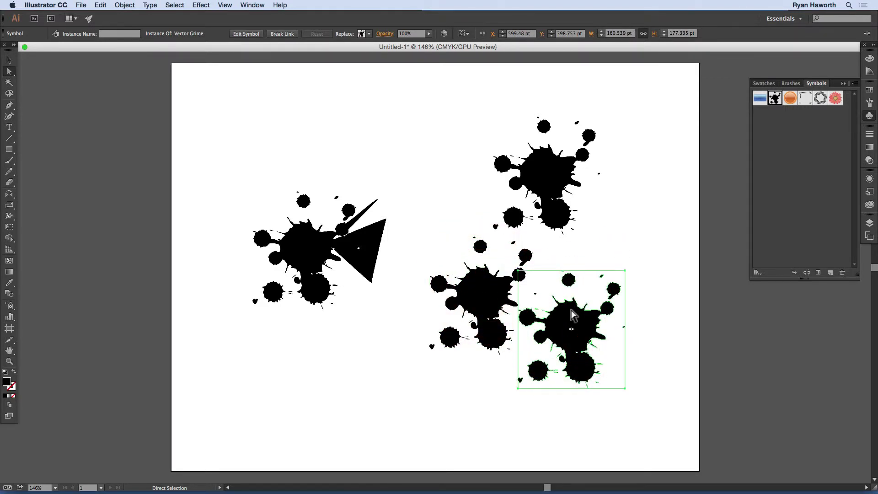
left_click_drag(572, 315, 631, 323)
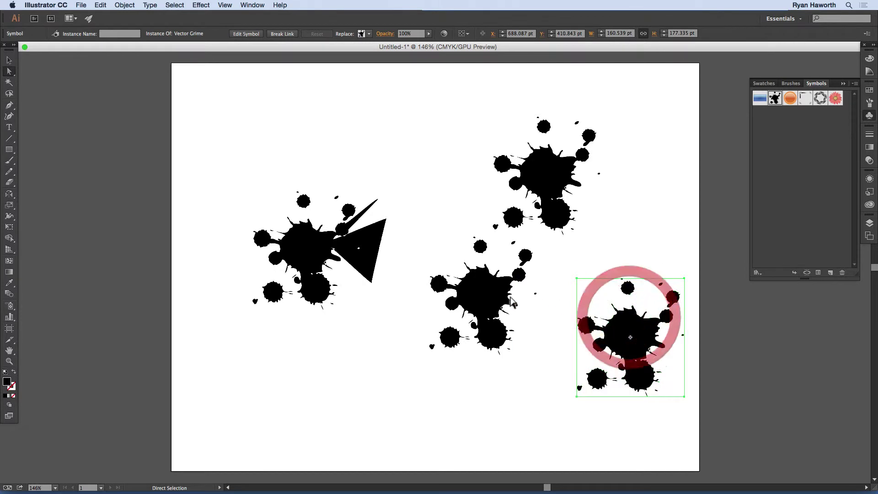
Fill the left splat with a CMYK teal
left_click(302, 251)
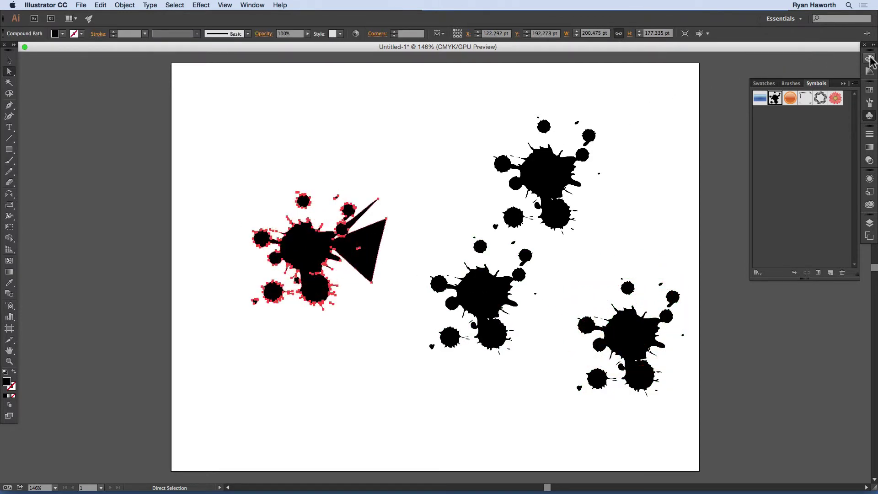
left_click(870, 59)
left_click(854, 52)
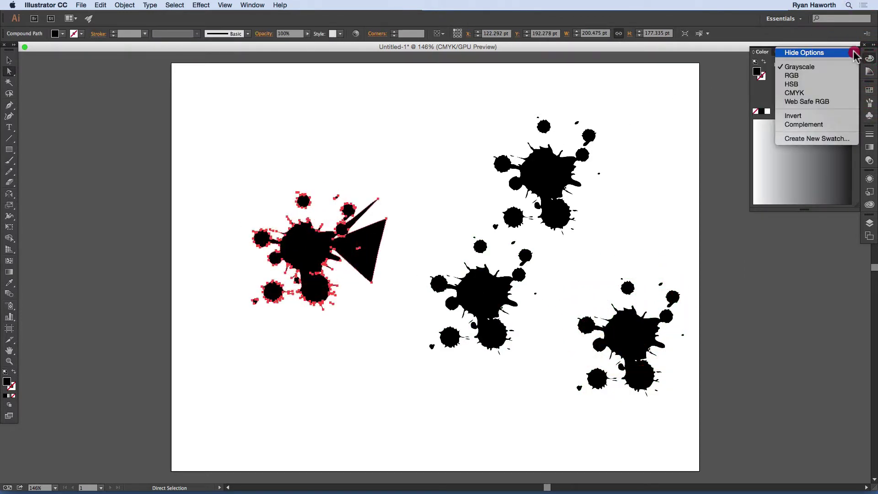
left_click(821, 93)
left_click_drag(804, 145, 801, 183)
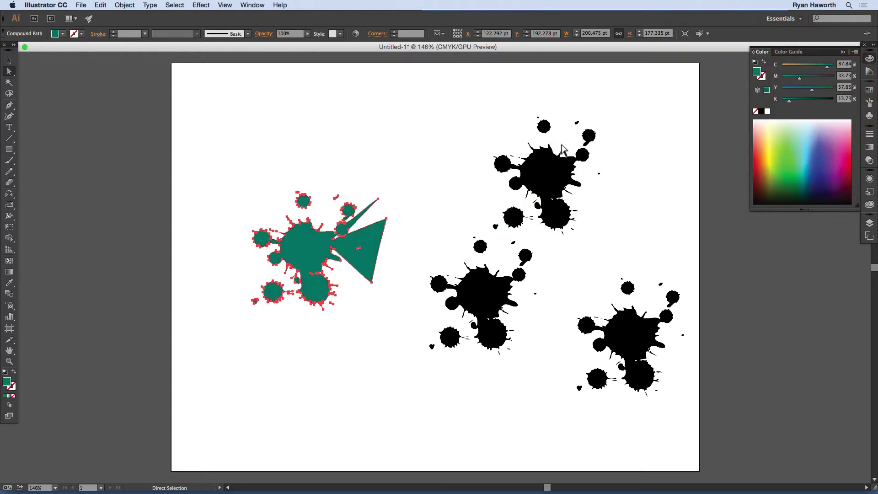
Fill the top-right black splat with a CMYK red
left_click(623, 158)
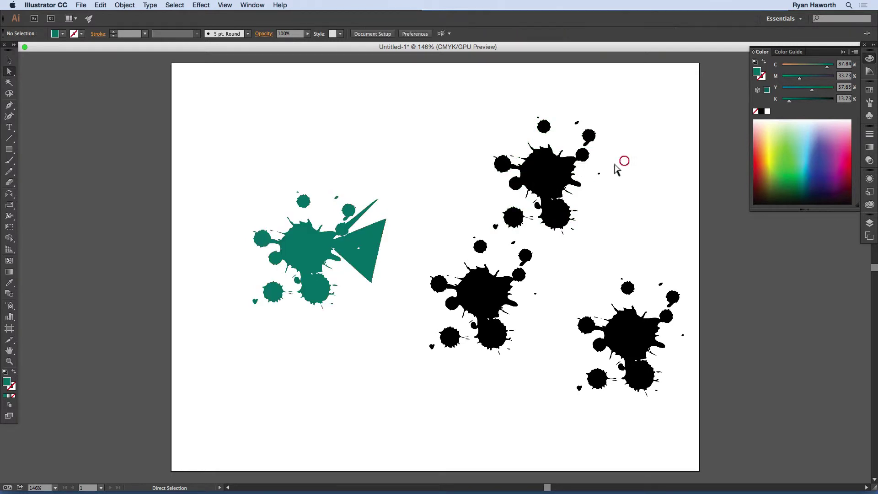
left_click(549, 170)
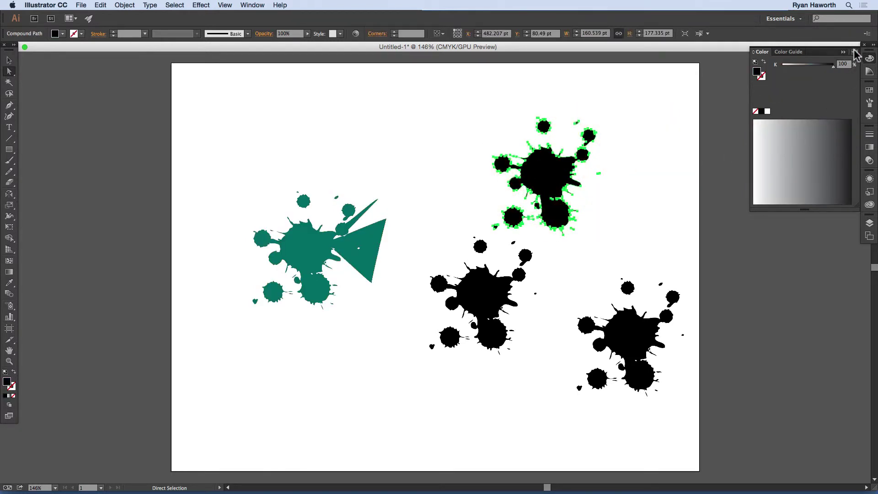
left_click(855, 52)
left_click(817, 94)
left_click(846, 163)
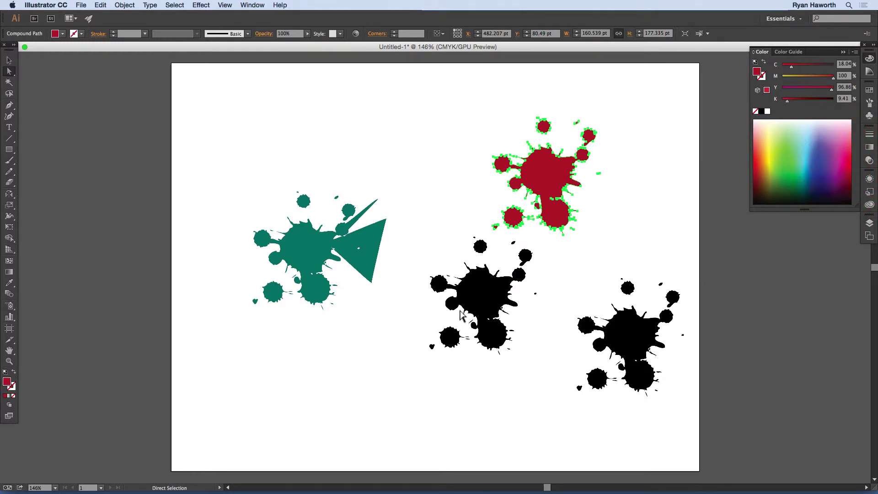
Enter editing of the Vector Grime symbol definition from the lower-right instance
left_click(626, 321)
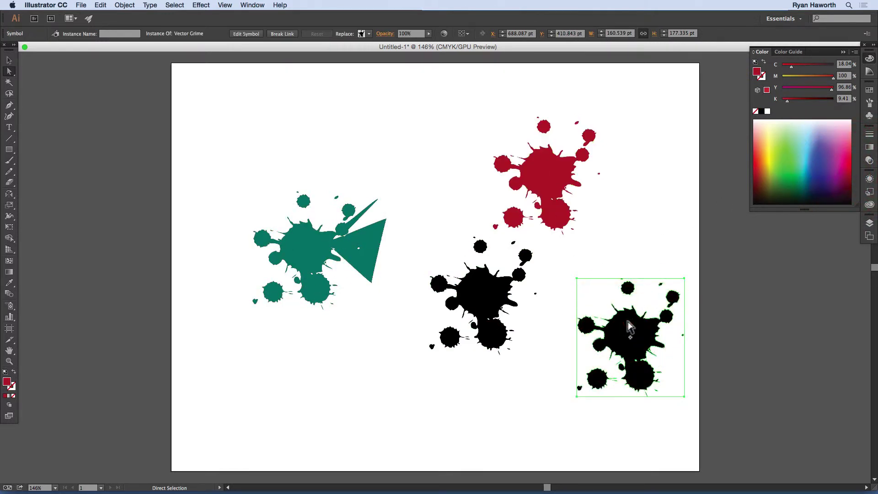
key("v")
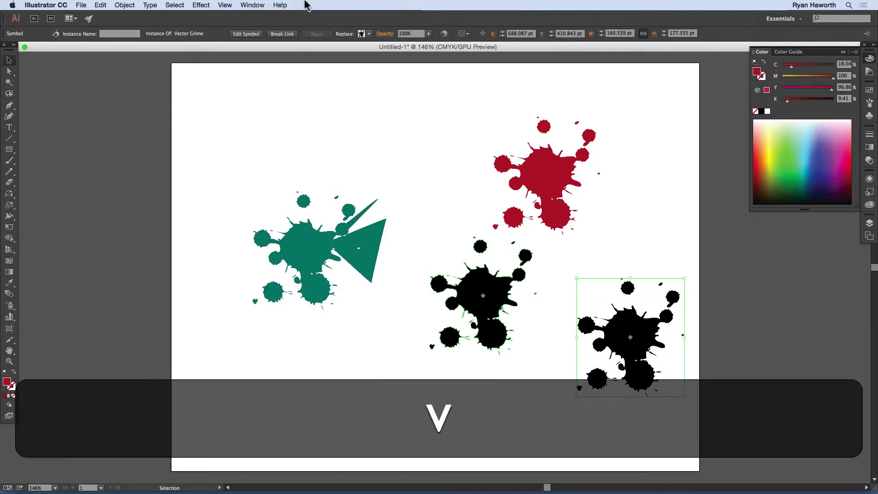
double_click(624, 326)
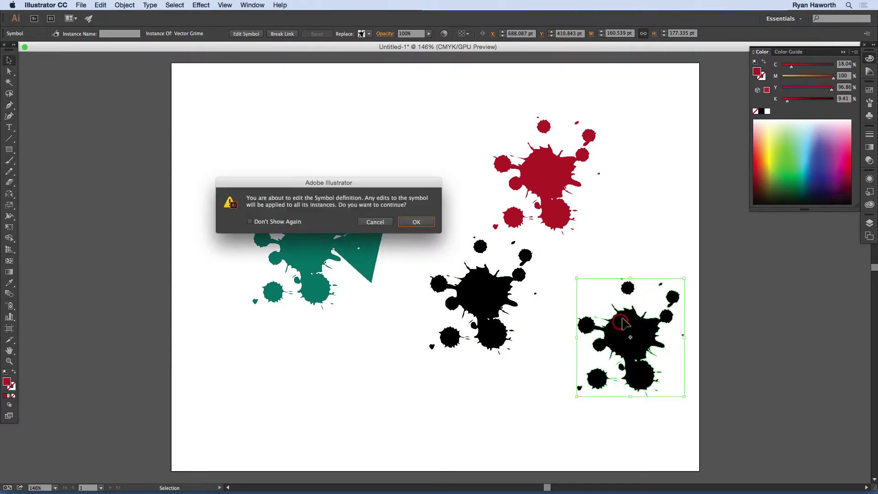
left_click(412, 223)
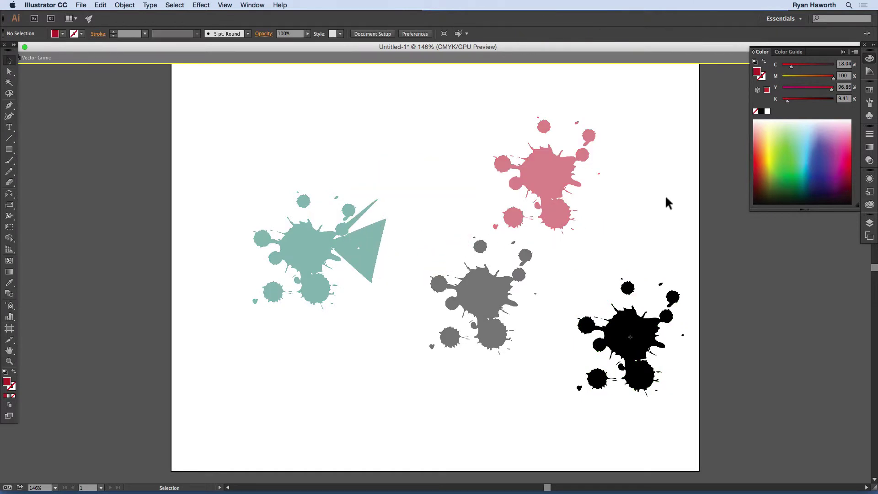
Fill the symbol's splat artwork with CMYK yellow (Y 99) and finish editing
left_click(793, 76)
left_click(832, 88)
left_click_drag(835, 98, 833, 94)
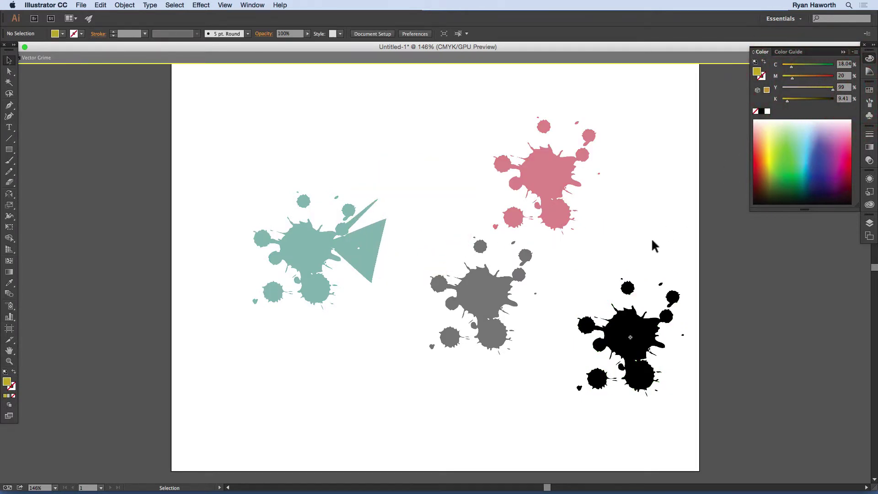
left_click(637, 363)
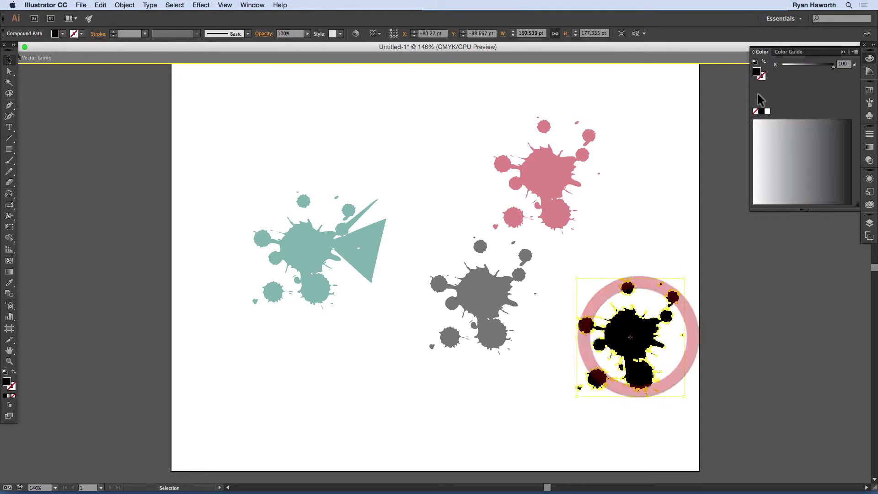
left_click(855, 52)
left_click(827, 95)
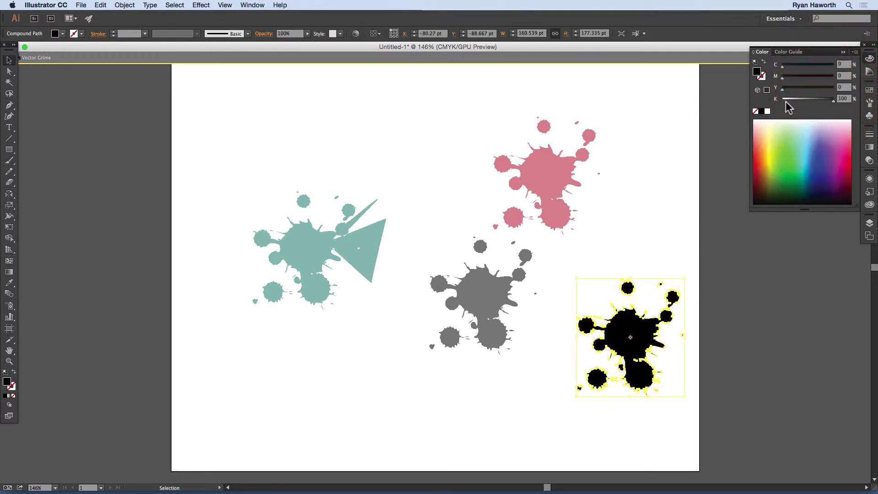
left_click_drag(786, 138, 772, 155)
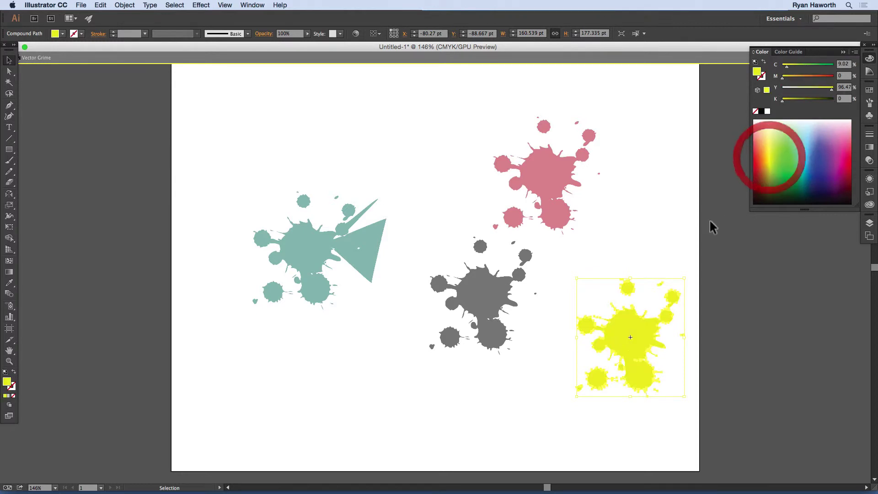
left_click(660, 243)
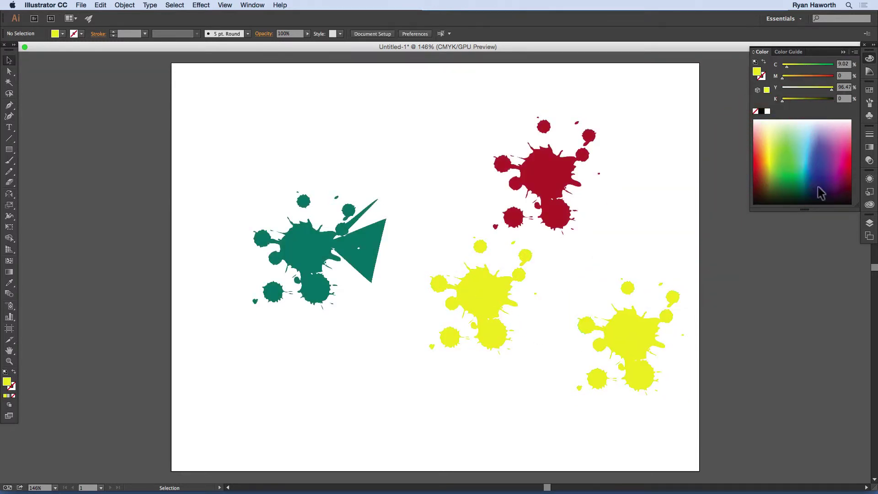
Undo all splat placements and recolours back to an empty artboard
left_click(869, 115)
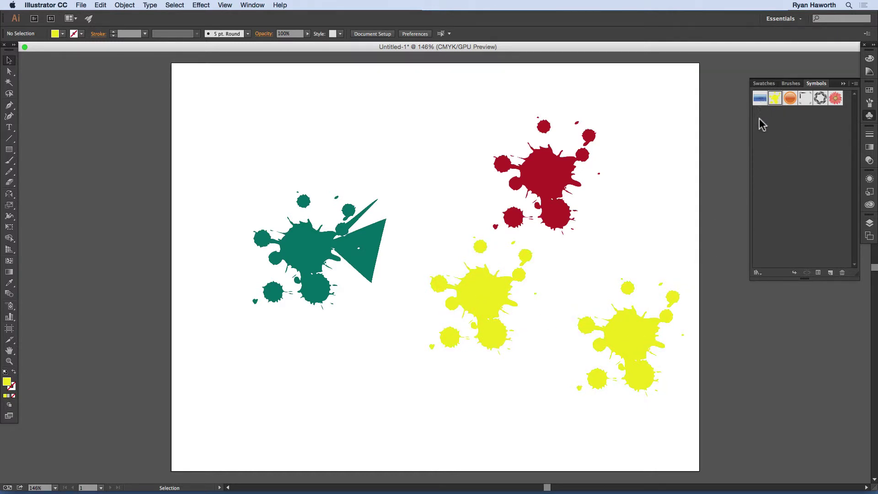
key("super+z")
key("super+z")
key("super+z")
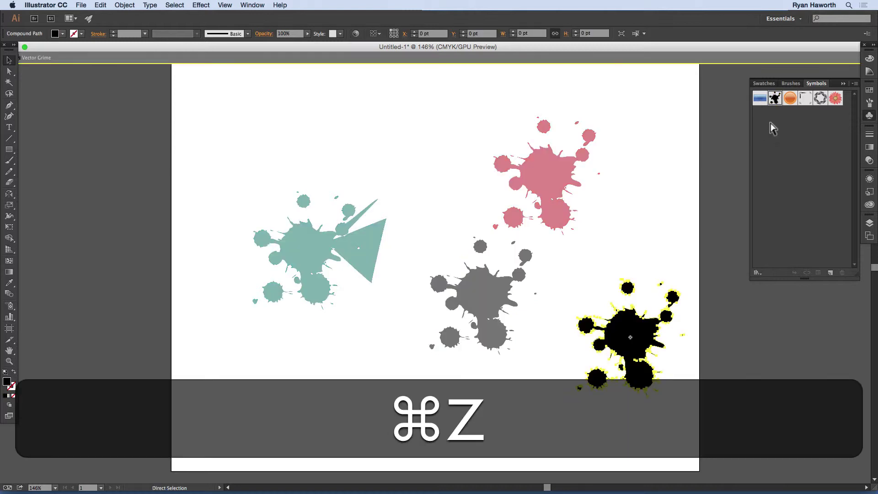
key("super+z")
key("super+z")
key("super+z")
key("super+z")
key("super+z")
key("super+z")
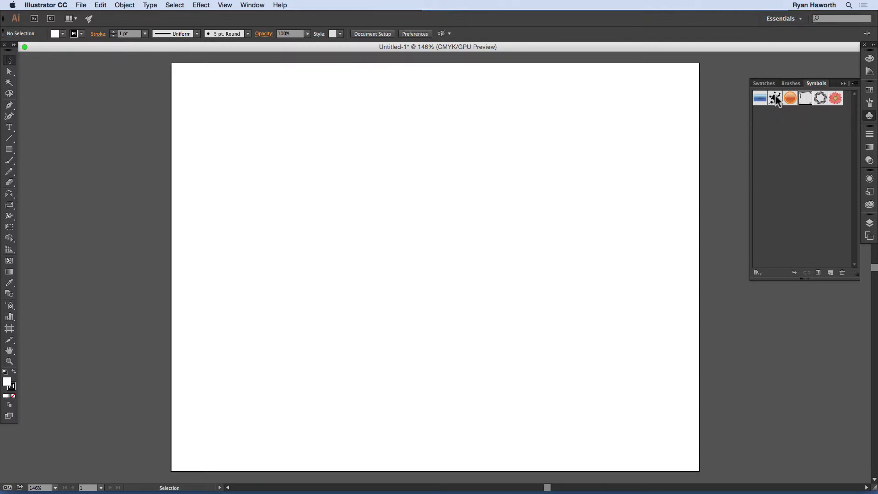
Duplicate the Vector Grime symbol into Vector Grime 2 and select the copy
left_click_drag(776, 99, 830, 272)
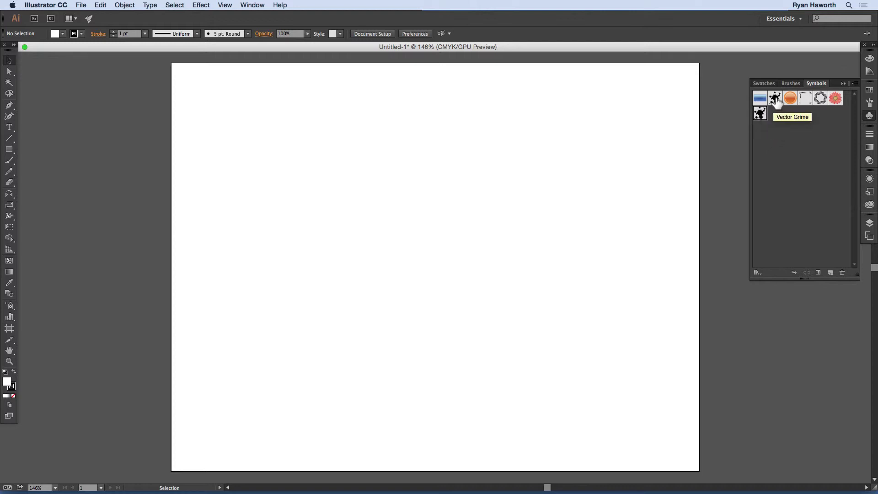
left_click_drag(776, 101, 793, 183)
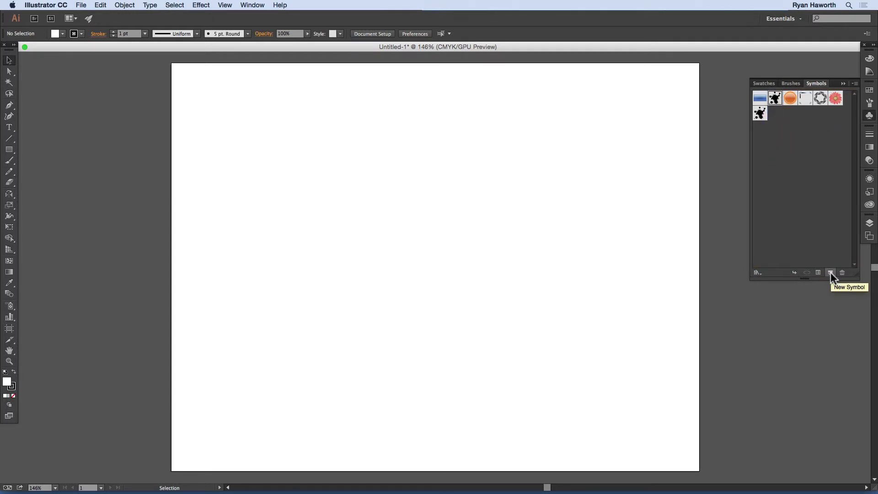
left_click(760, 114)
Place three Vector Grime 2 splats (left, top right, bottom) and break the bottom one's symbol link
mouse_move(759, 115)
left_mouse_down()
mouse_move(397, 147)
mouse_move(346, 140)
left_mouse_up()
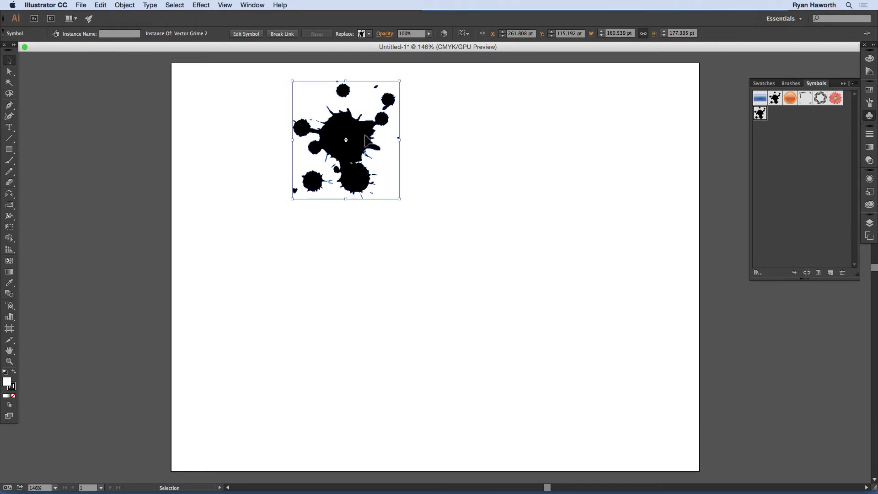
left_click_drag(760, 116, 548, 139)
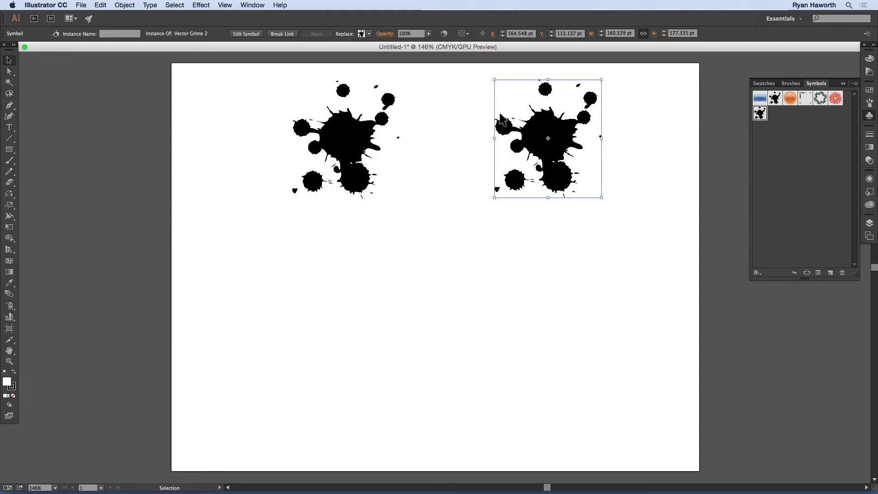
left_click_drag(760, 114, 442, 274)
right_click(435, 260)
left_click(478, 293)
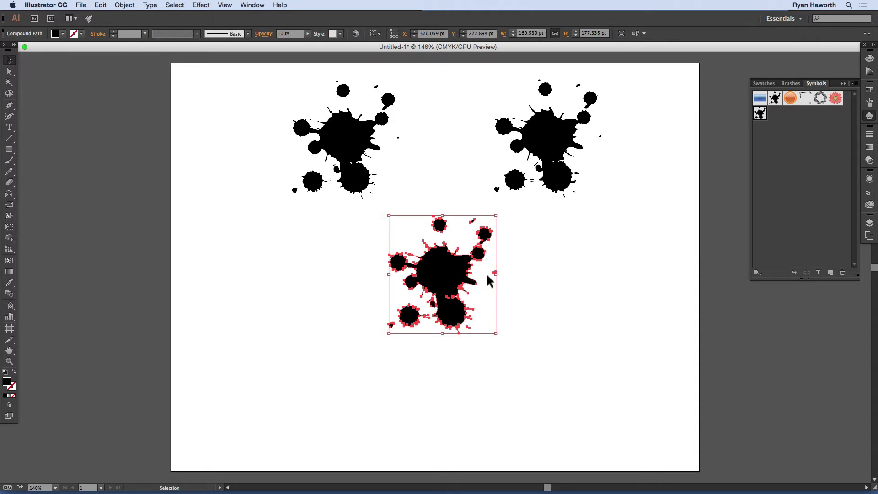
Fill the bottom unlinked splat with a CMYK teal
left_click(558, 145)
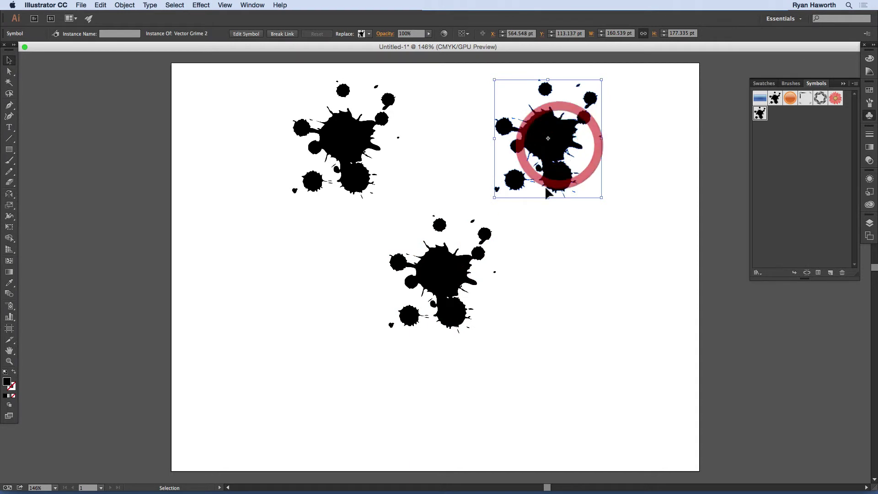
left_click(461, 279)
left_click(869, 58)
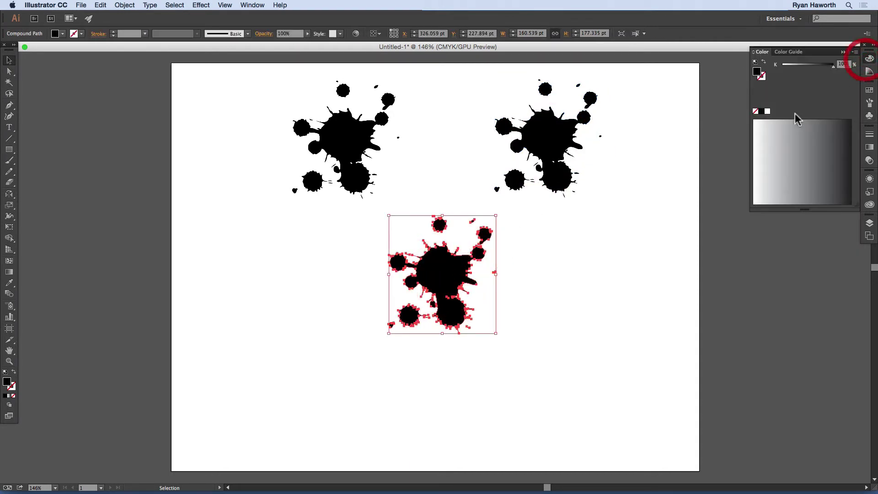
left_click(854, 51)
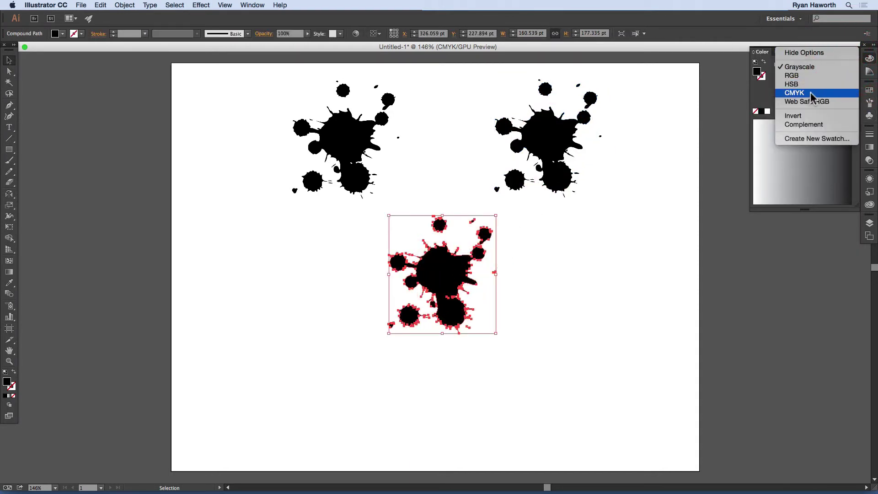
left_click(811, 93)
left_click(800, 160)
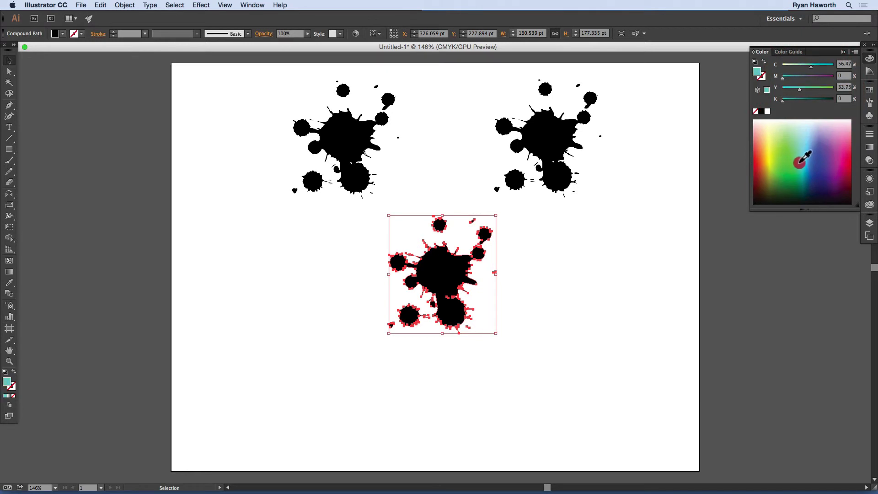
Select the top-right Vector Grime 2 symbol instance, checking its context menu
left_click(586, 251)
left_click(560, 123)
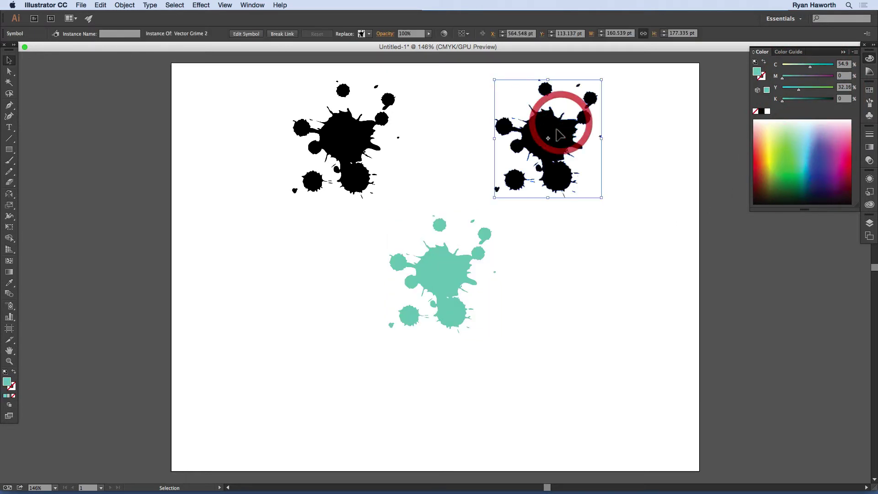
right_click(555, 133)
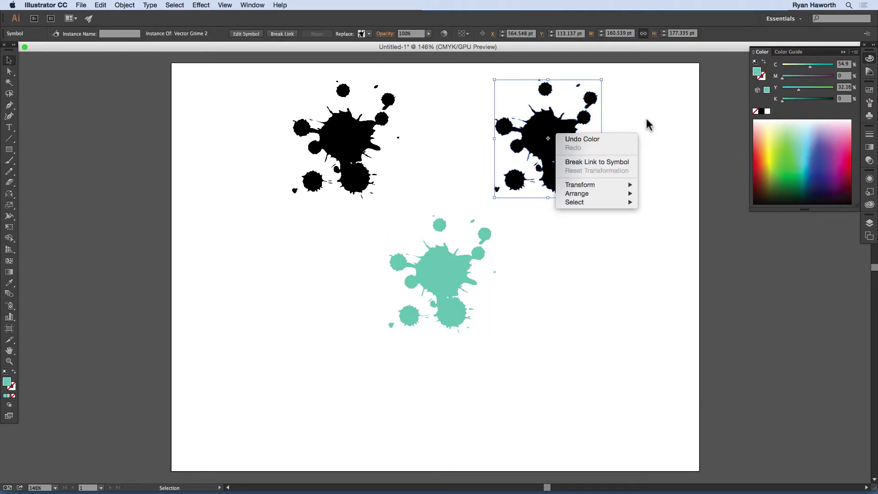
left_click(648, 125)
left_click(559, 140)
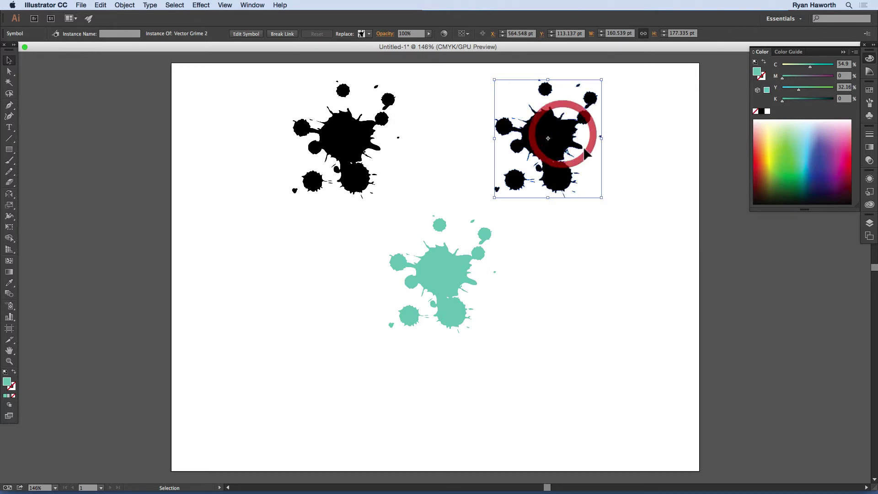
Open the Vector Grime 2 symbol definition for editing from the top-right instance
double_click(559, 142)
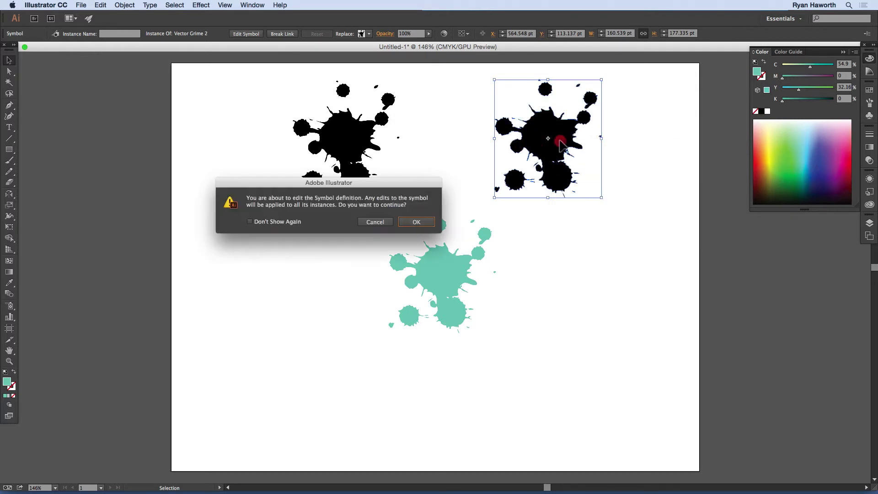
left_click(417, 223)
mouse_move(819, 166)
left_mouse_down()
mouse_move(820, 178)
mouse_move(820, 158)
left_mouse_up()
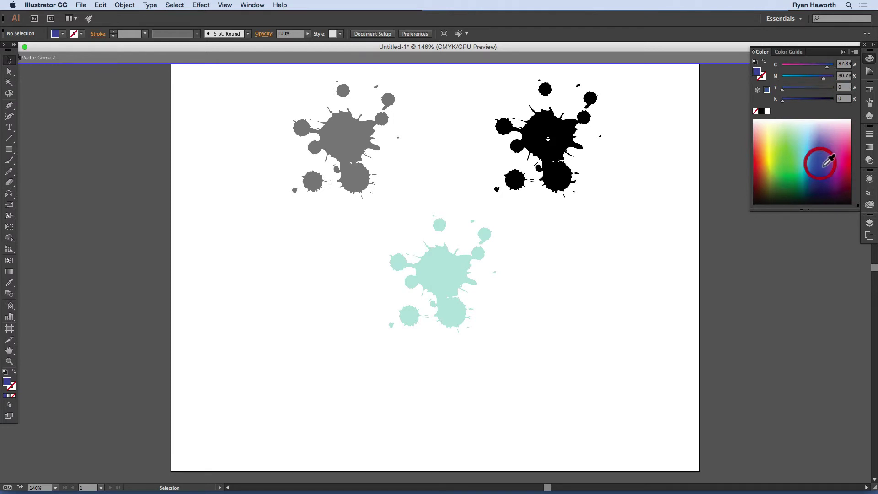
Fill the symbol's splat with CMYK dark blue and exit isolation mode
left_click(548, 130)
left_click(855, 52)
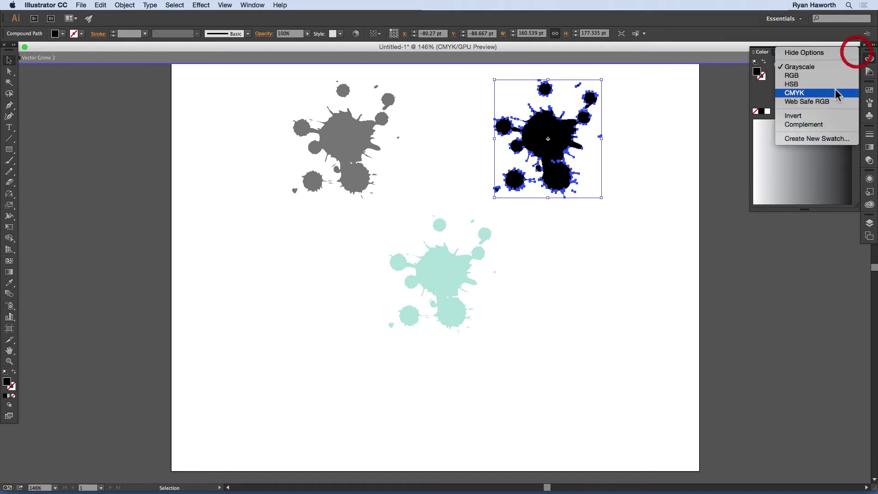
left_click(823, 91)
left_click_drag(825, 168, 819, 158)
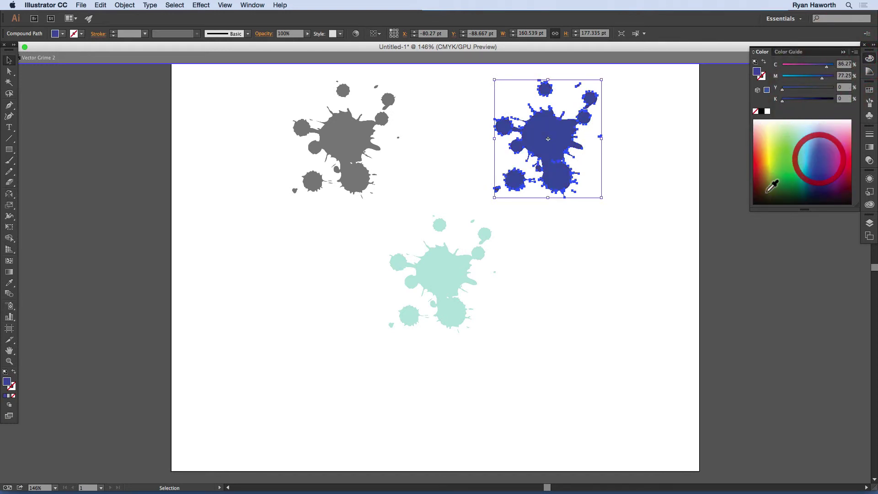
left_click(618, 230)
double_click(644, 227)
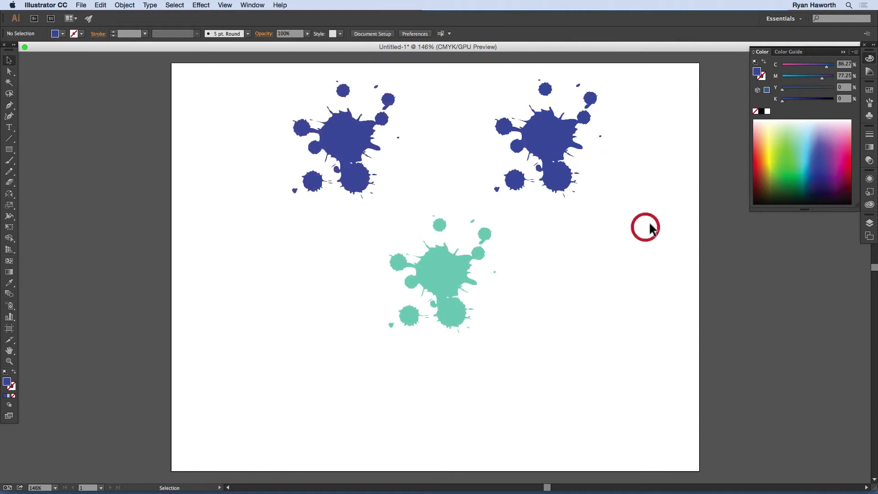
left_click(671, 214)
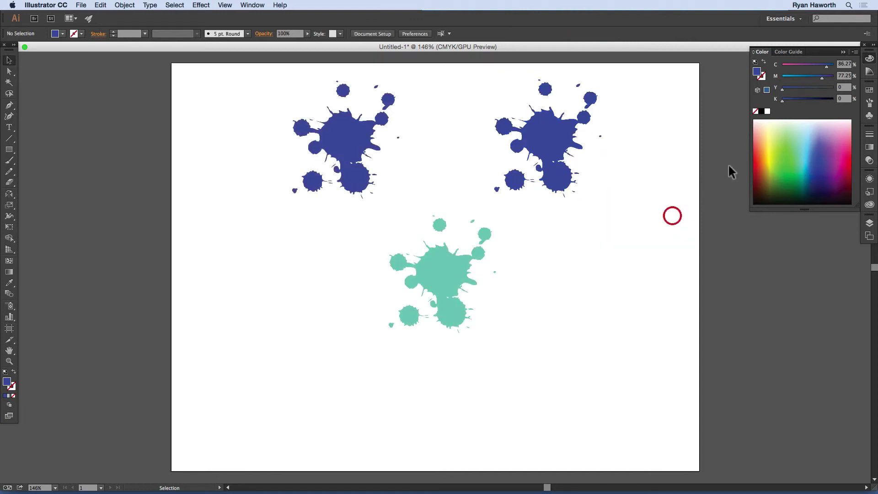
Save the artwork as Untitled-1.ai with the default Illustrator options
left_click(872, 114)
left_click(666, 208)
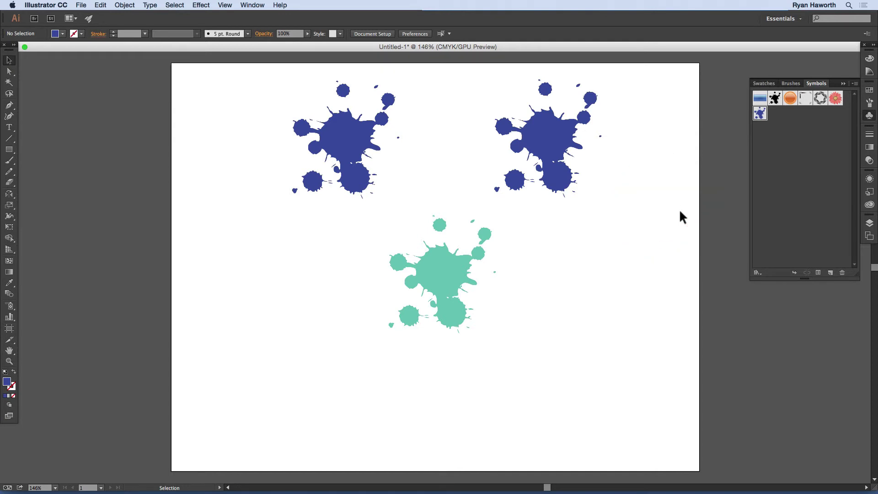
key("super")
key("super+s")
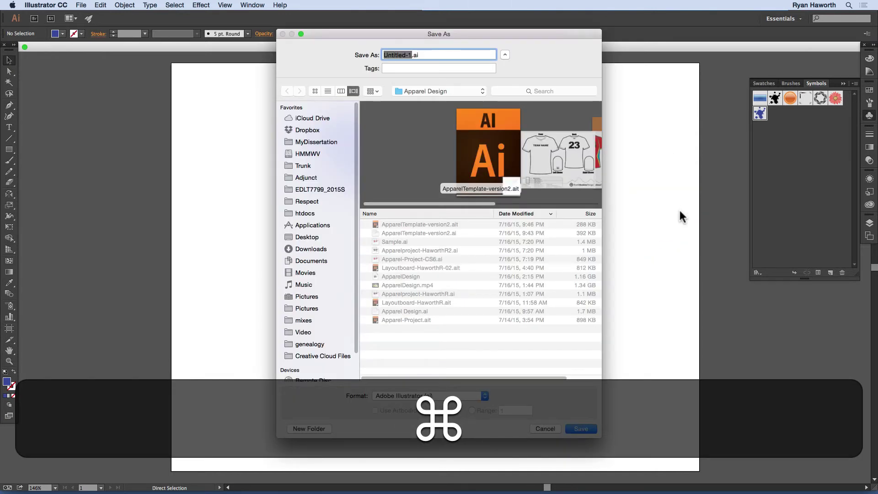
key("Return")
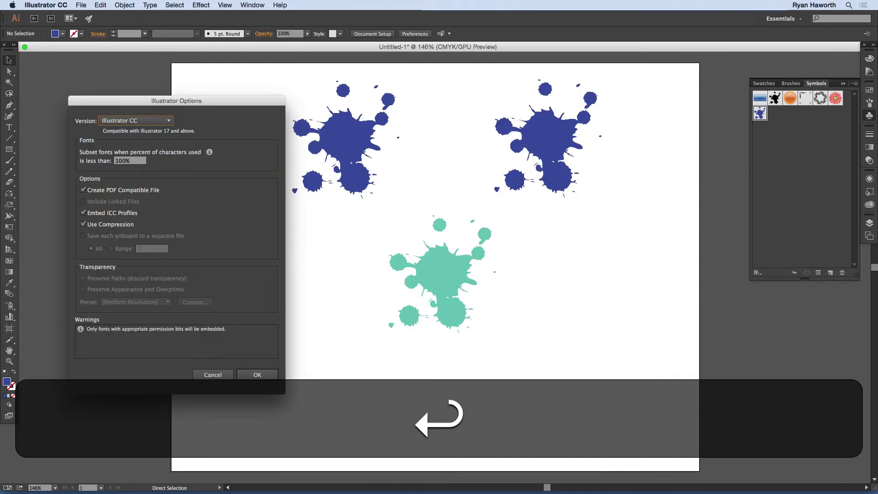
left_click(264, 374)
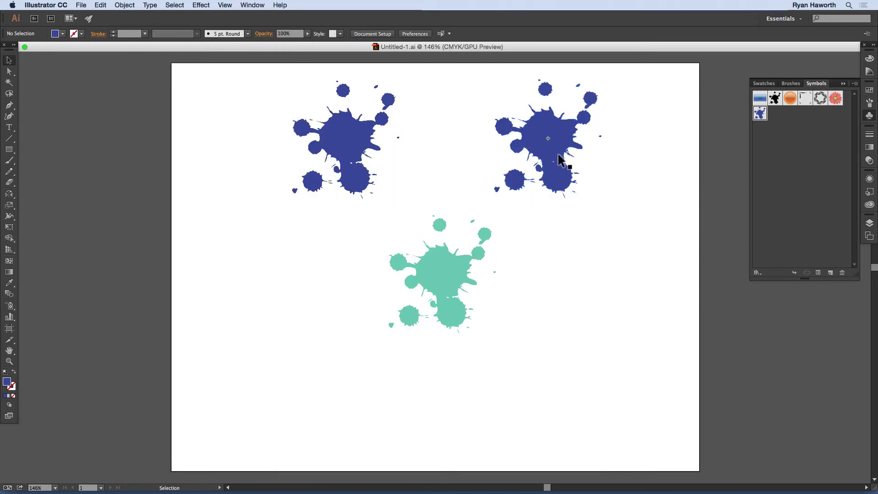
Close the document and reopen Untitled-1.ai
key("super+w")
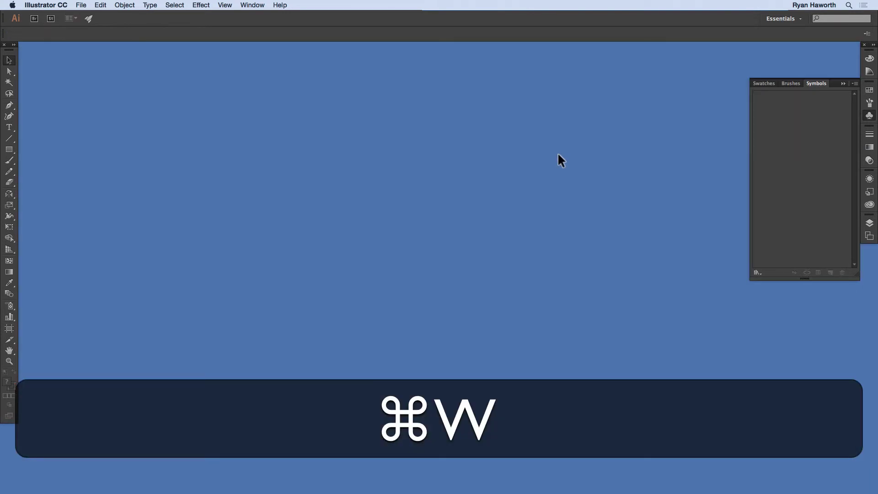
key("super+o")
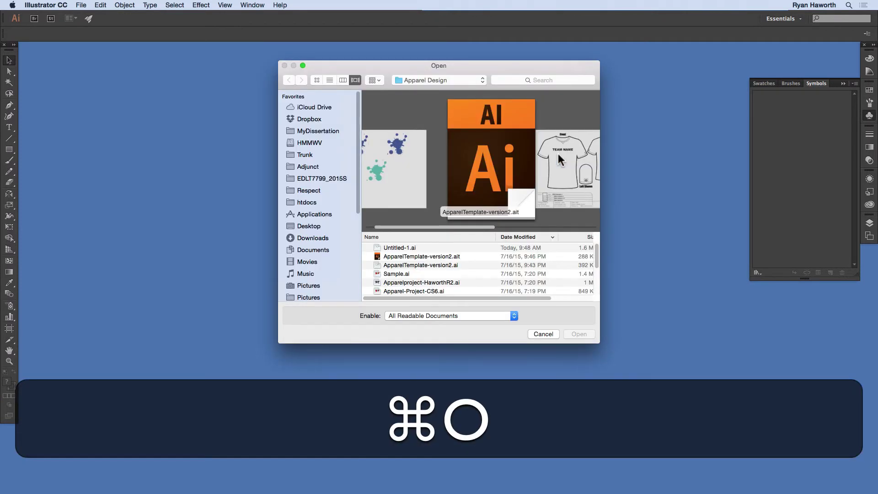
double_click(393, 247)
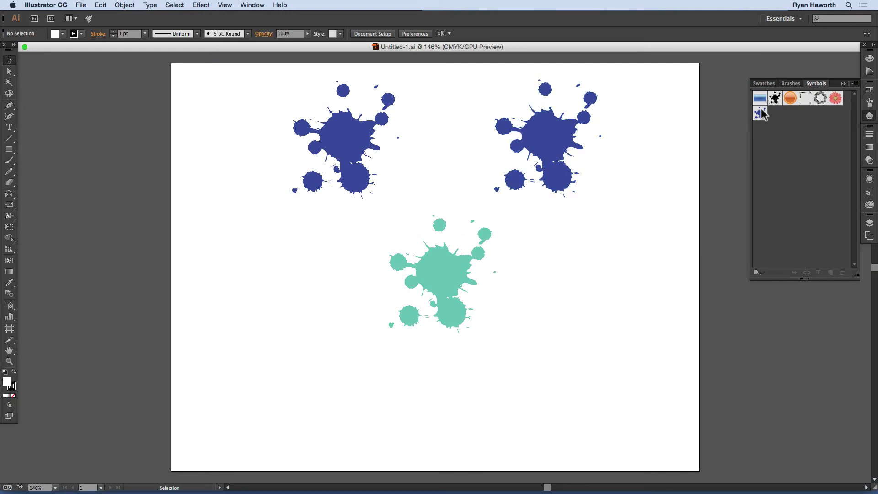
Drag a black Vector Grime splat from the Symbols panel to the lower right, beside the teal splat
left_click_drag(759, 113, 541, 124)
left_click(438, 273)
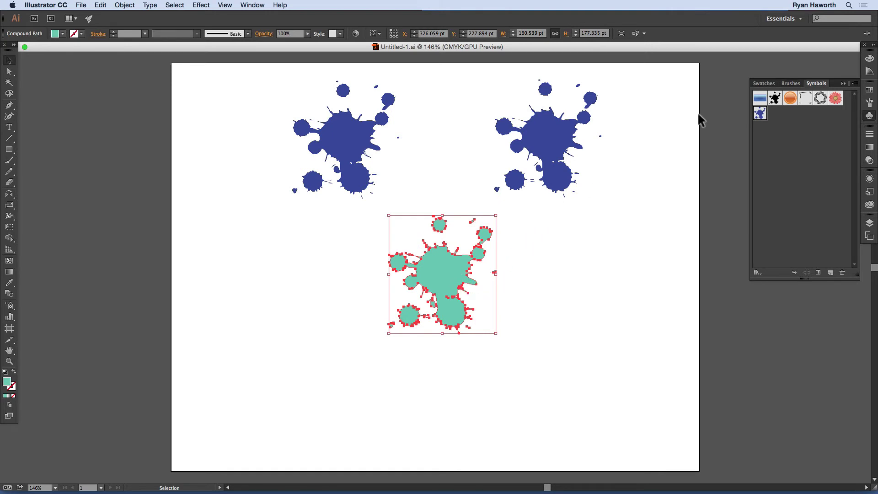
left_click(773, 101)
left_click_drag(772, 103, 608, 276)
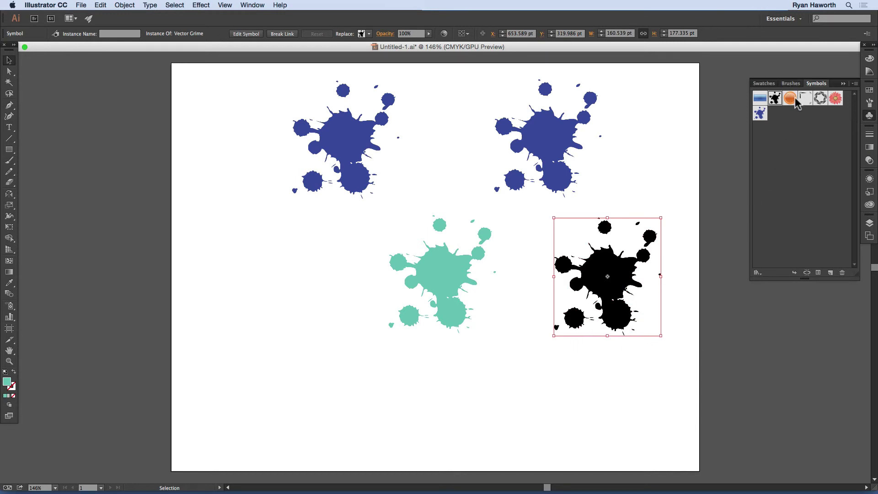
Place the blue gradient Process Rectangle button at the upper left and duplicate it into a vertical column
left_click_drag(763, 99, 231, 202)
left_click(229, 177, "alt+shift")
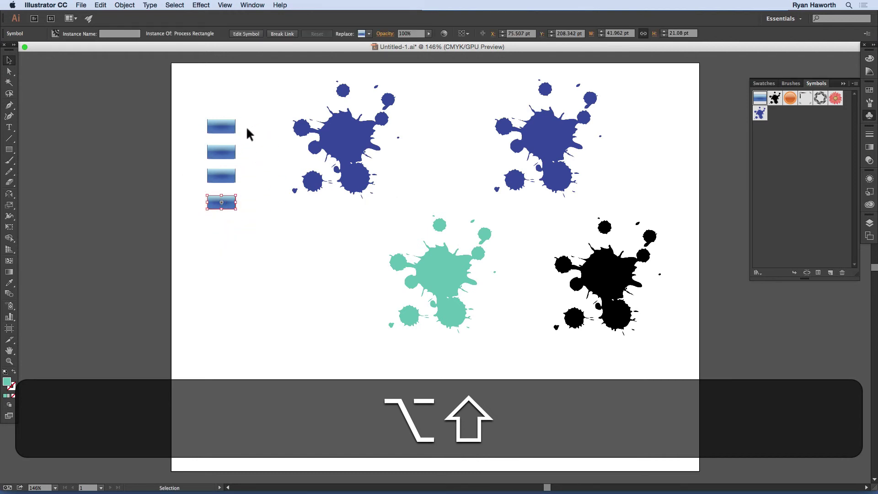
left_click(246, 129, "alt+shift")
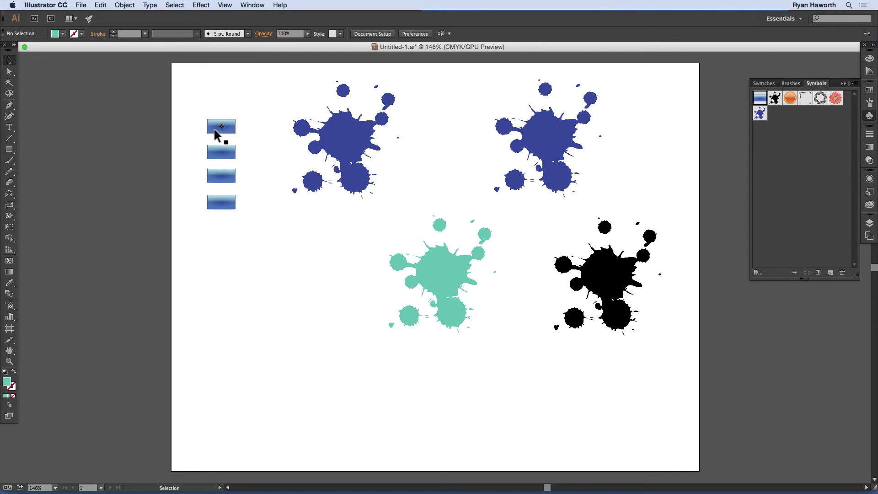
Edit the Process Rectangle symbol definition, making its middle gradient stop green
double_click(228, 126)
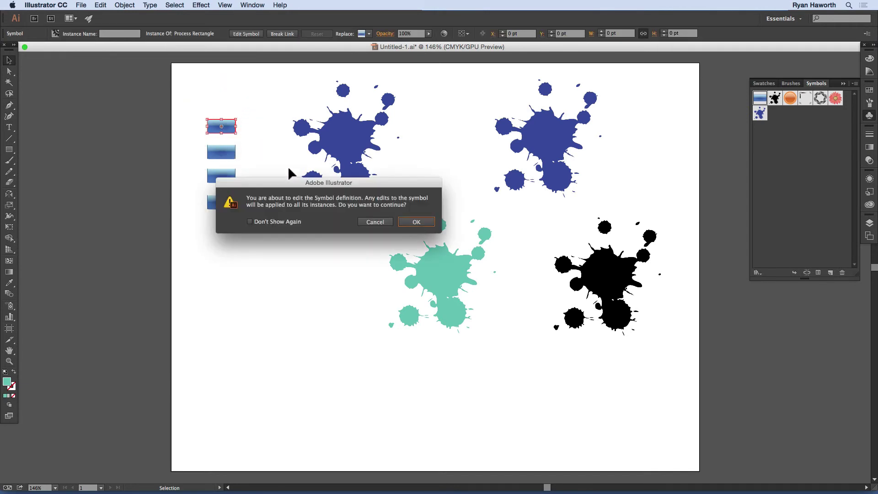
left_click(416, 223)
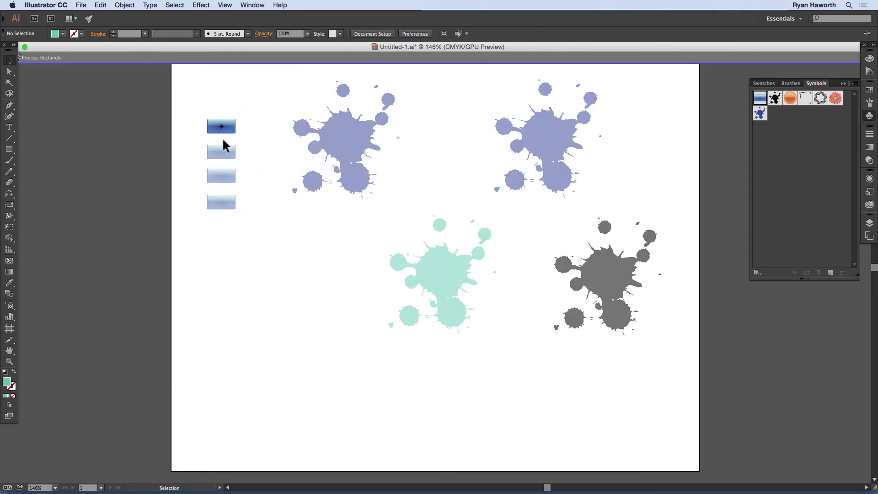
left_click(230, 129)
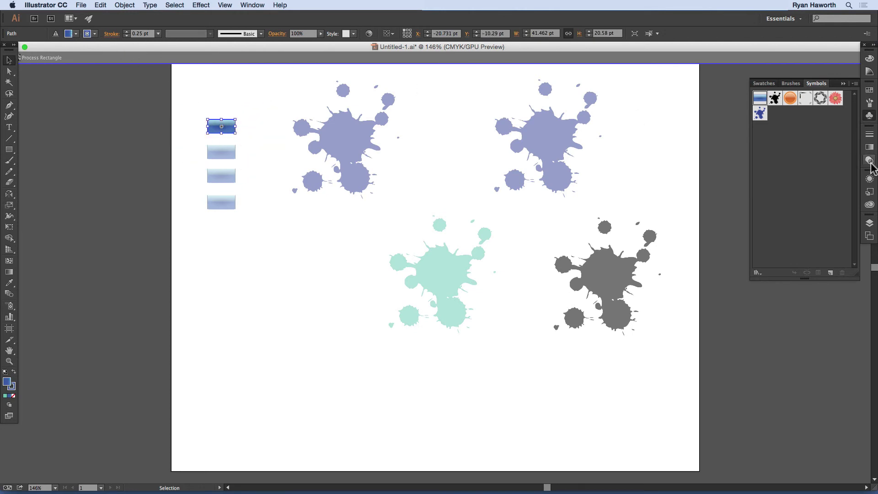
left_click(869, 147)
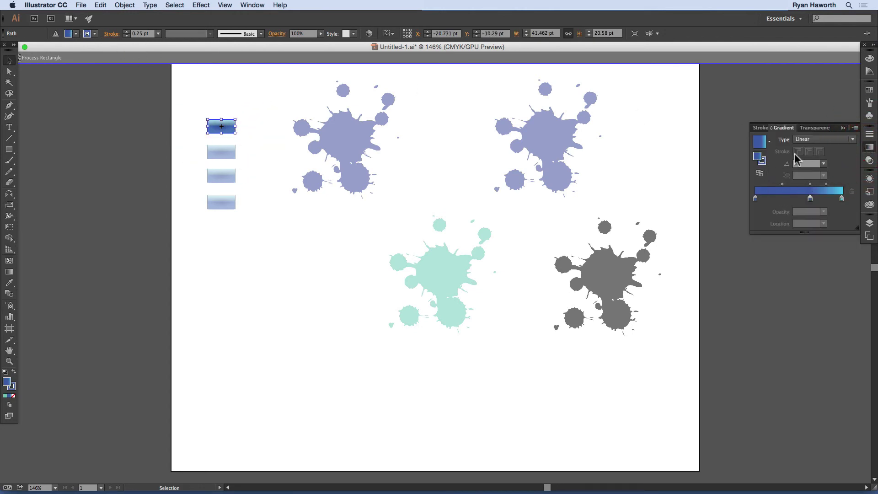
left_click(810, 198)
double_click(810, 198)
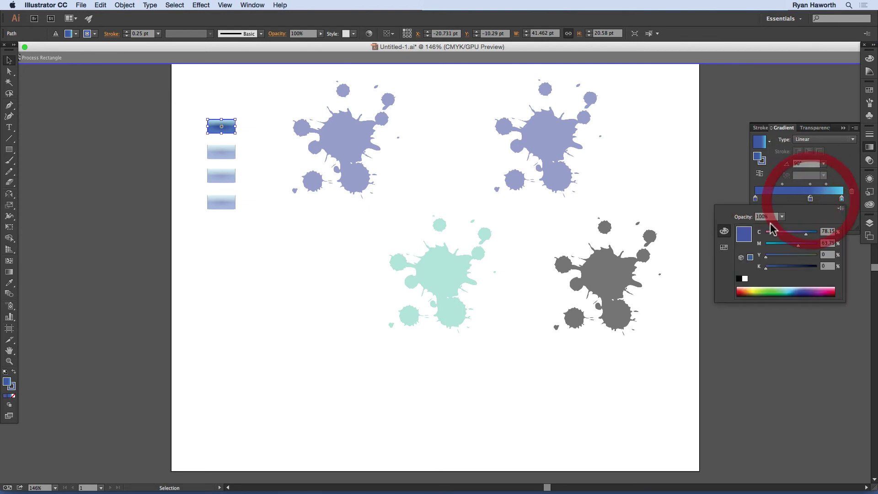
left_click(769, 287)
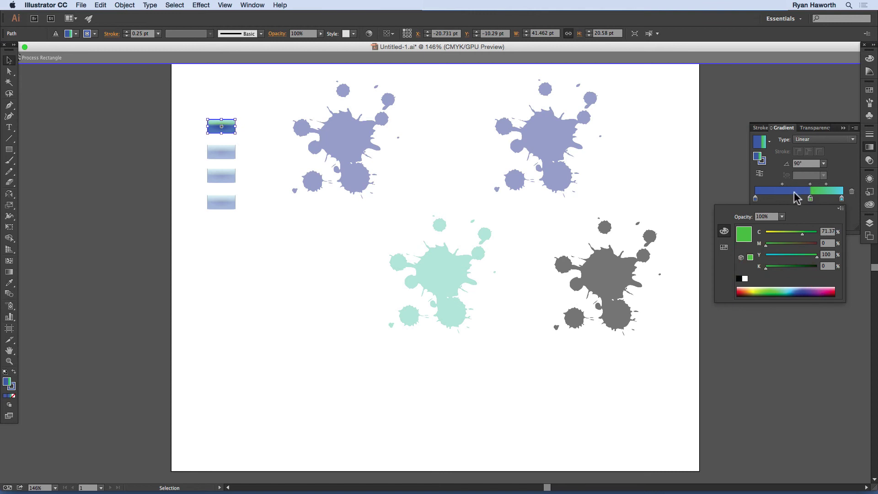
left_click(847, 163)
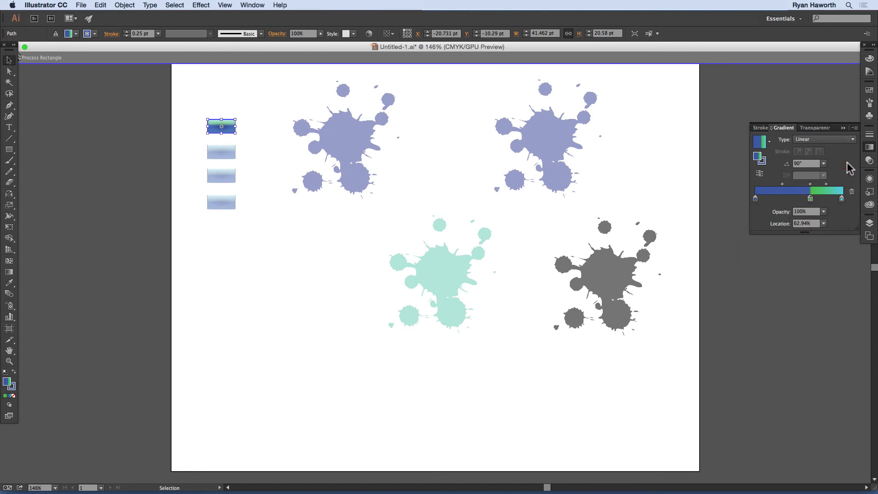
double_click(195, 105)
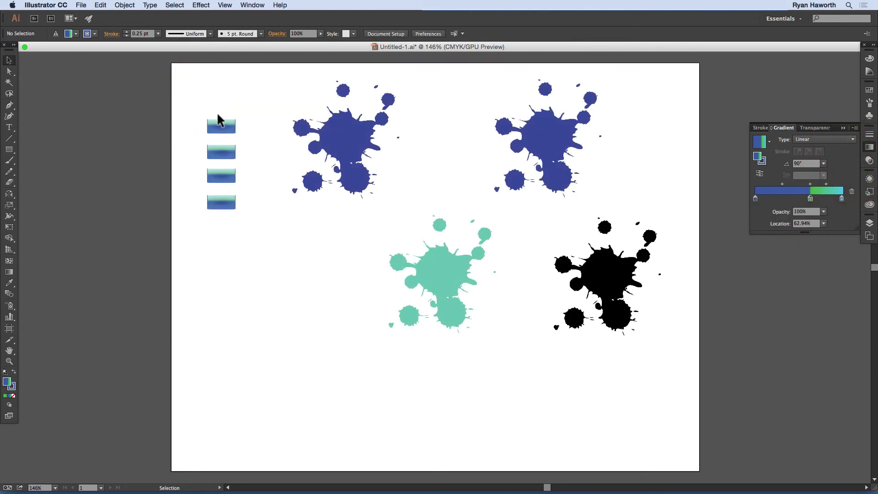